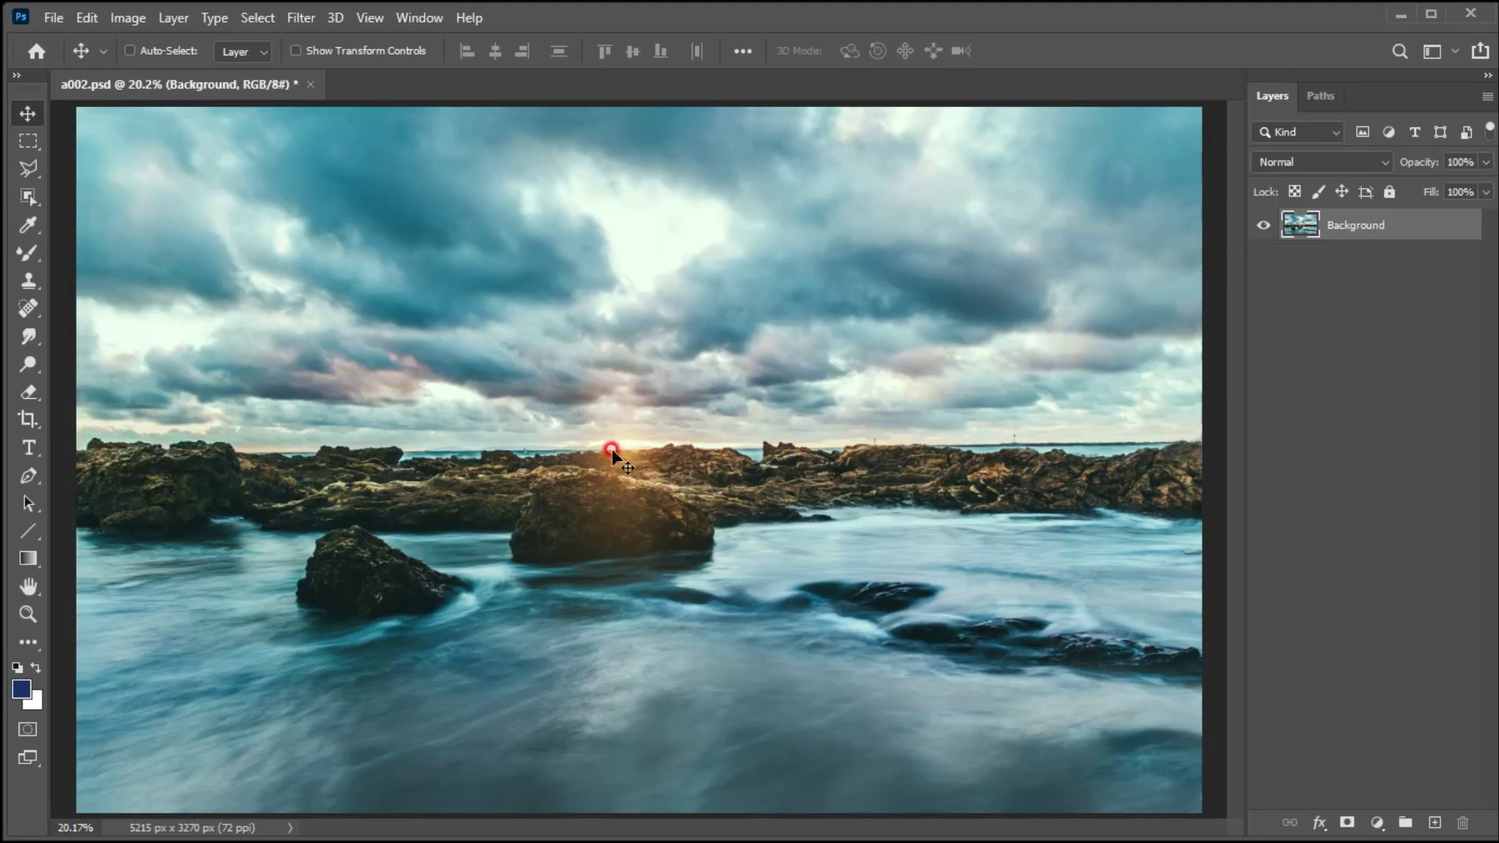
- Straighten the photo along the sea horizon with the Crop tool's Straighten option and apply the crop
left_click(35, 423)
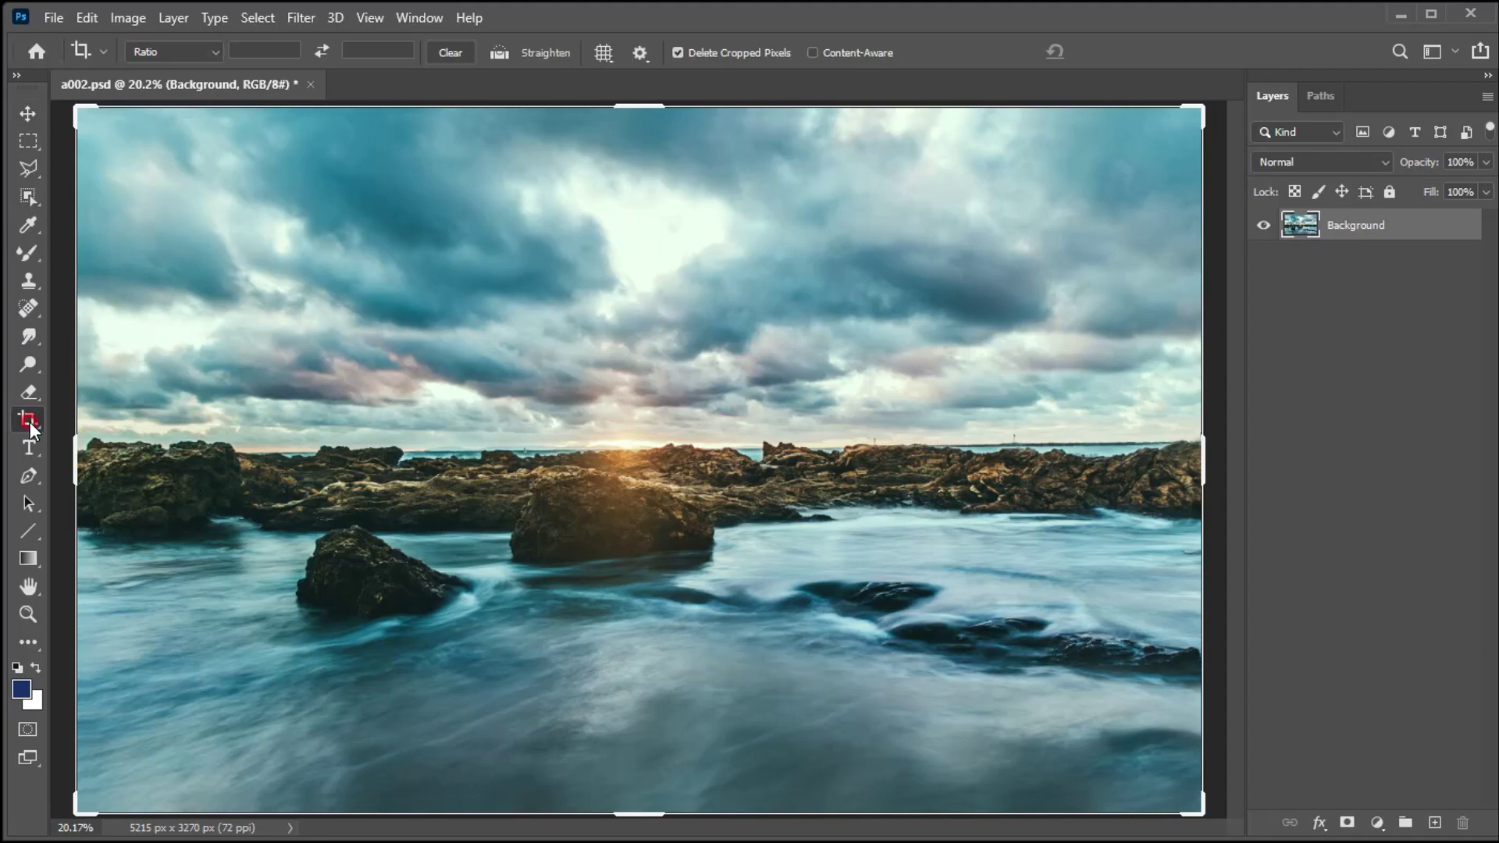
left_click(497, 53)
left_click_drag(285, 452, 1195, 440)
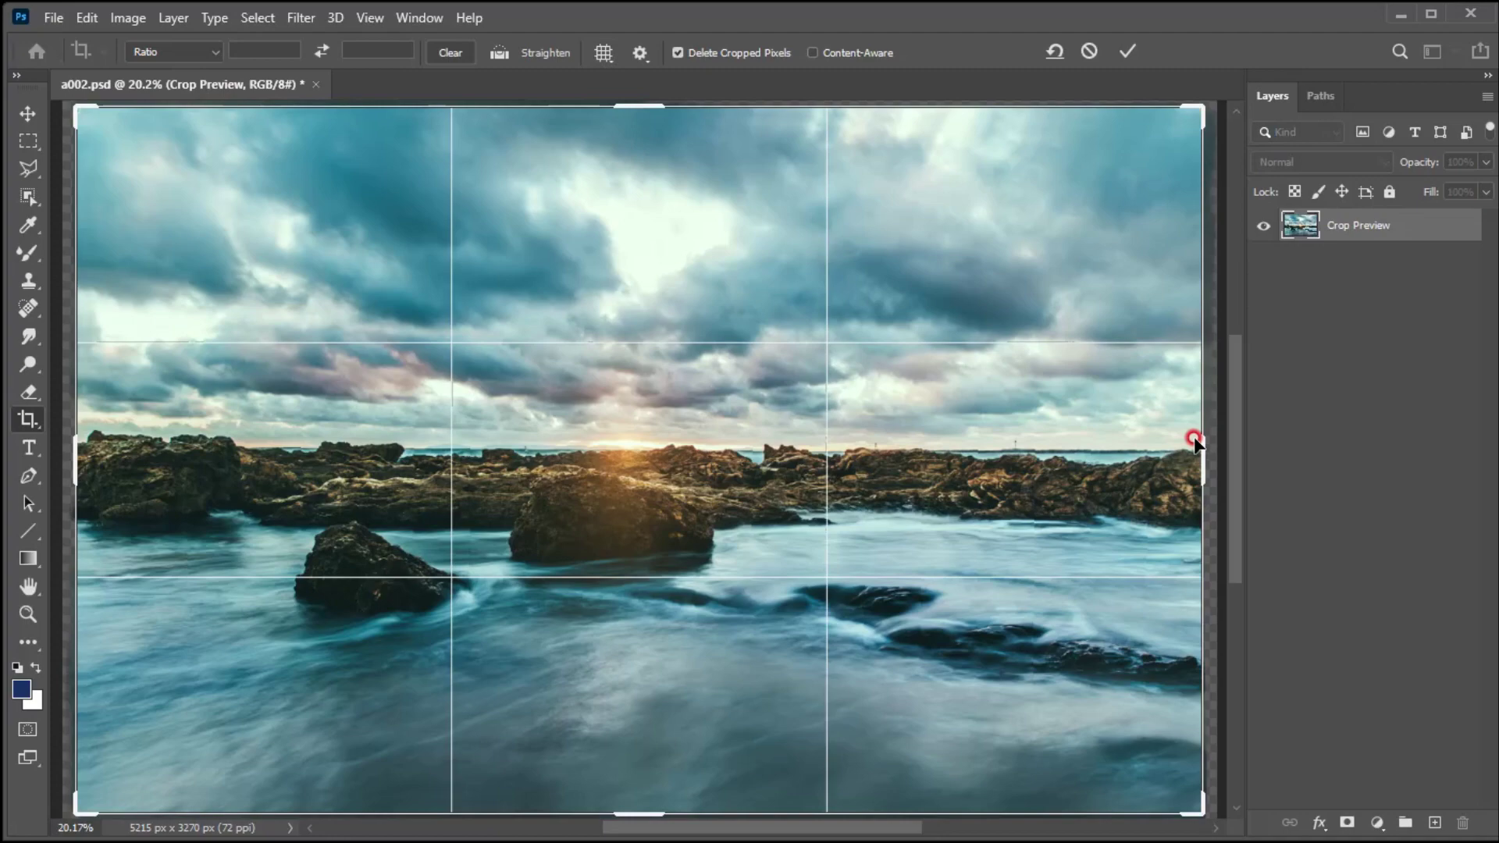
left_click(1127, 53)
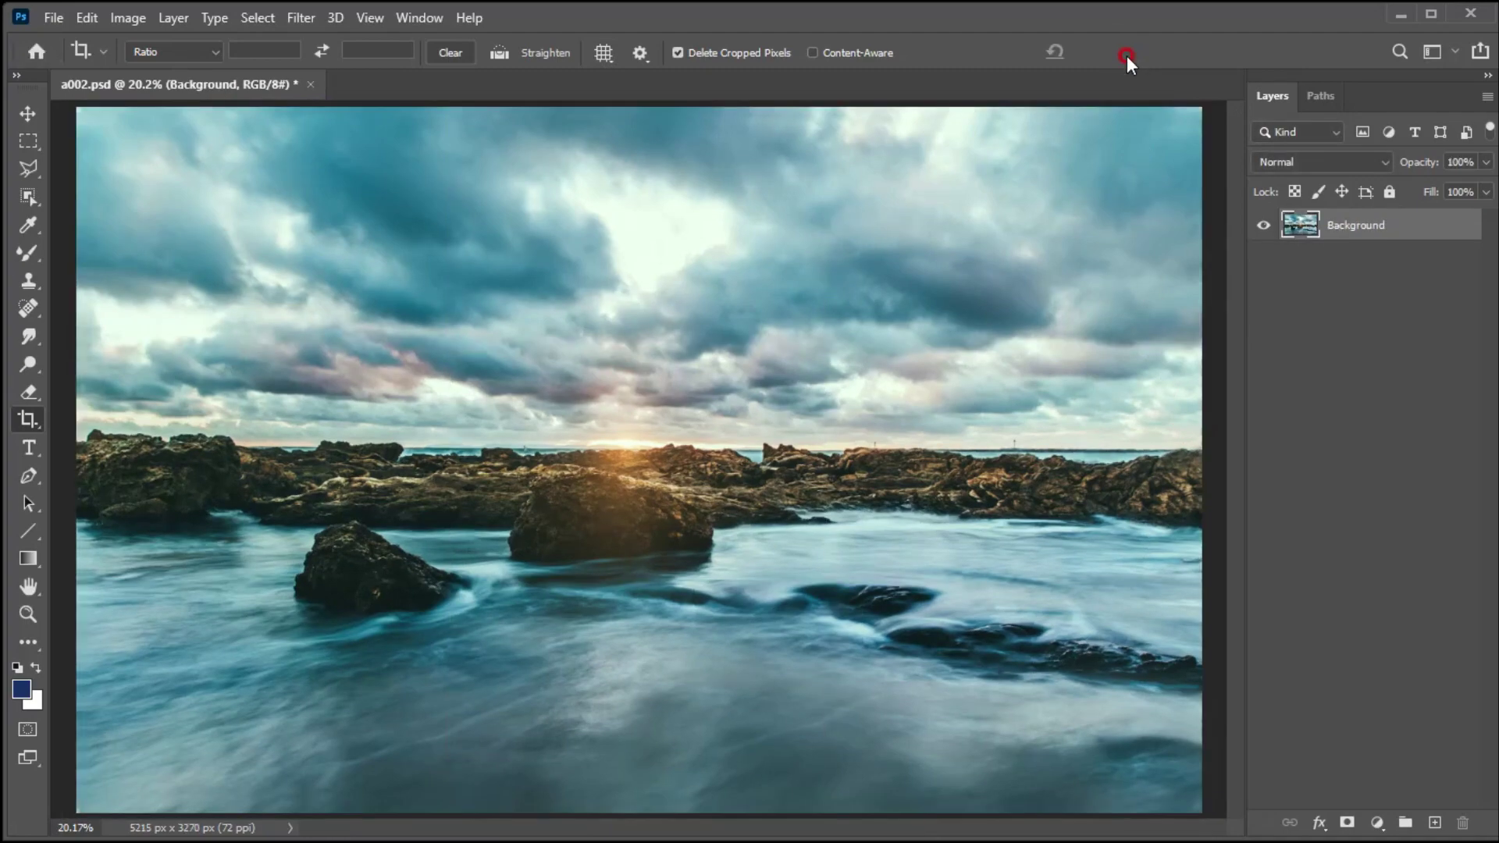
left_click(27, 113)
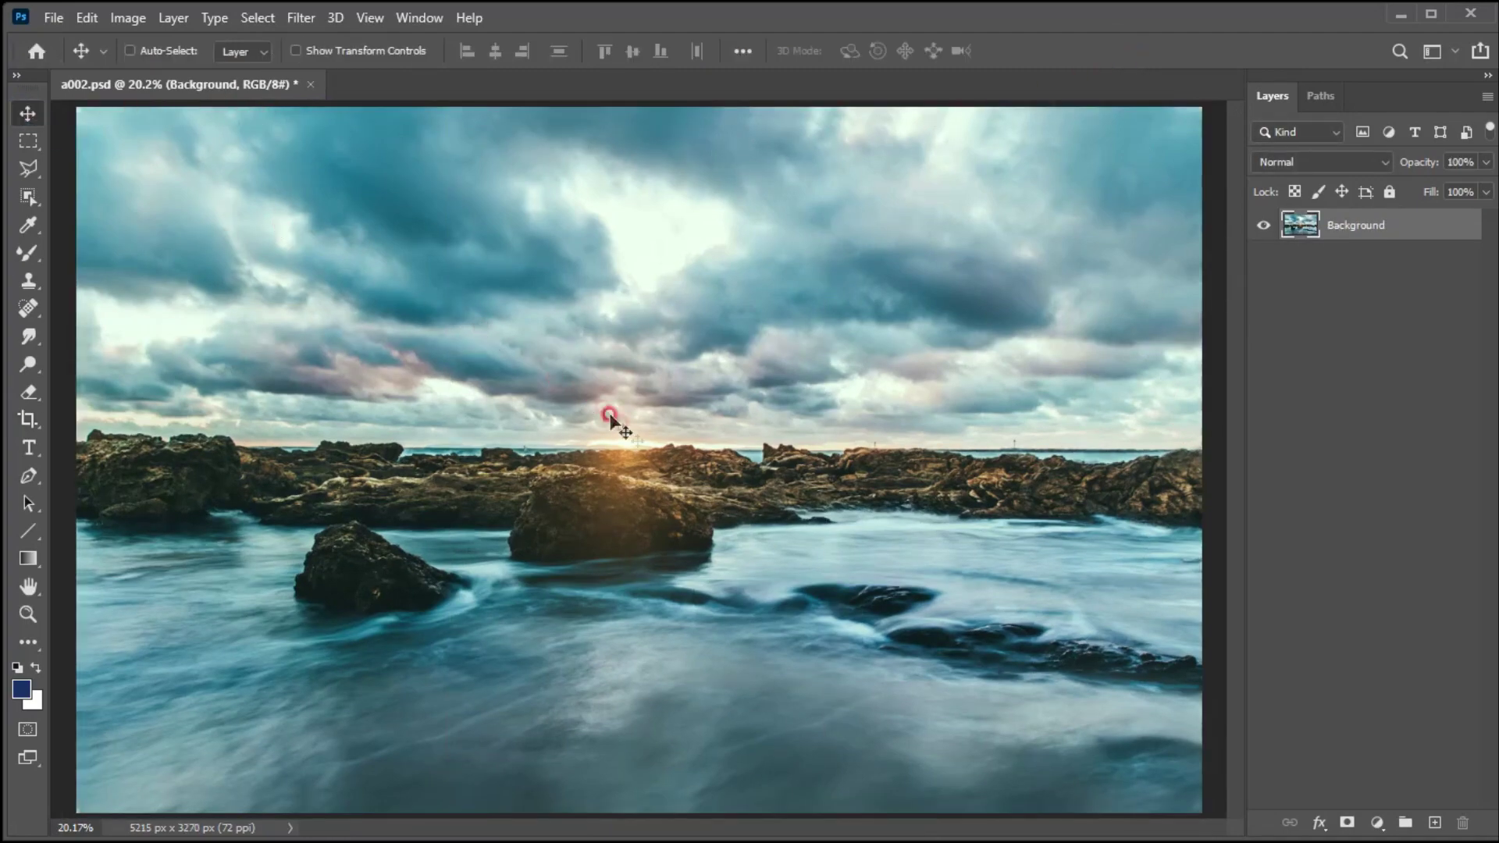
- Add a Levels adjustment layer above the Background with black input level 18 and white input level 247
left_click_drag(639, 441, 1377, 825)
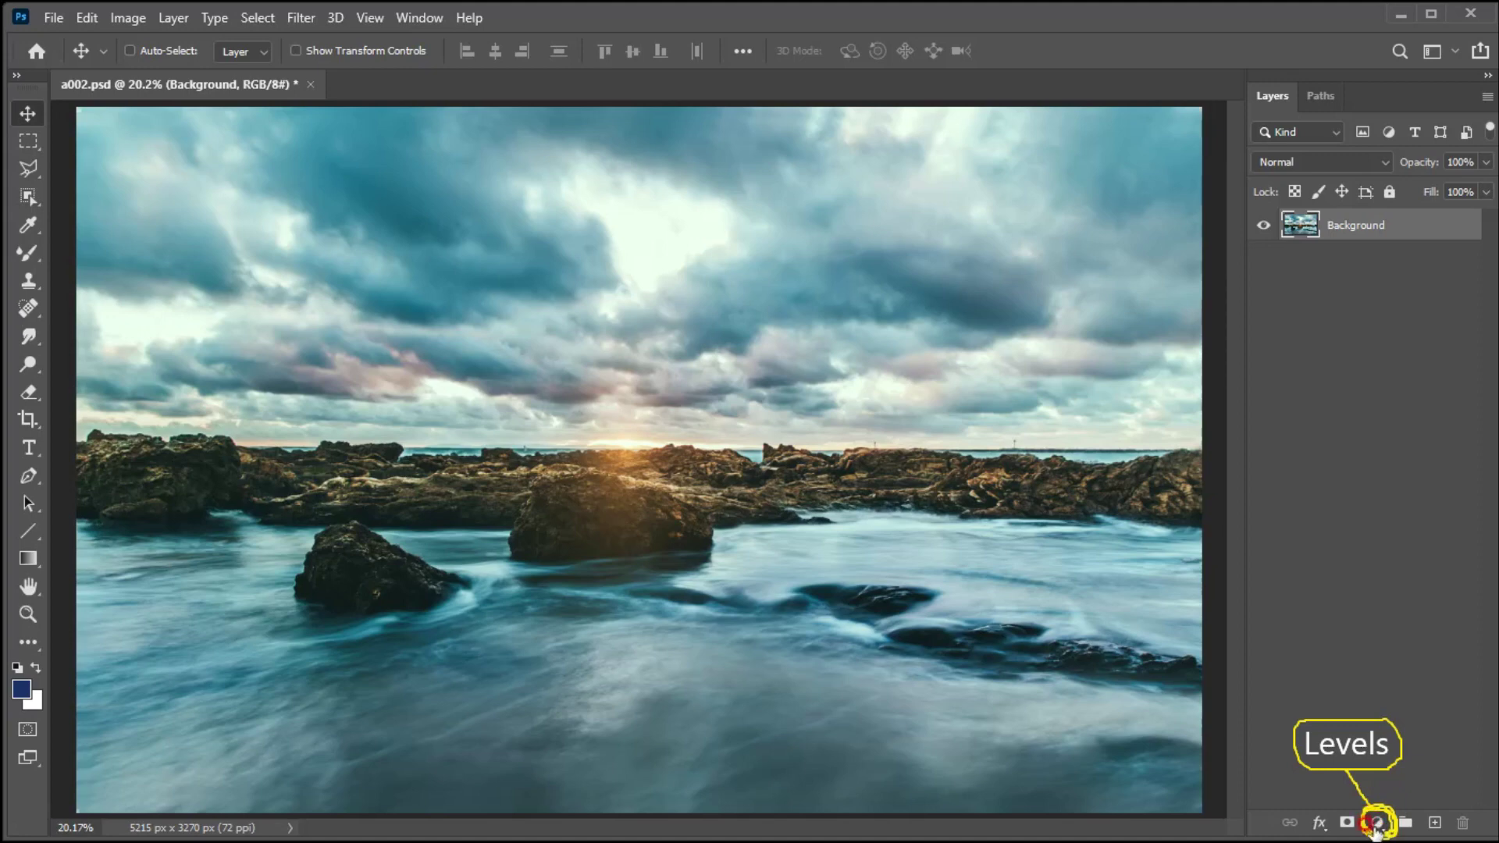
left_click_drag(1377, 823, 1374, 527)
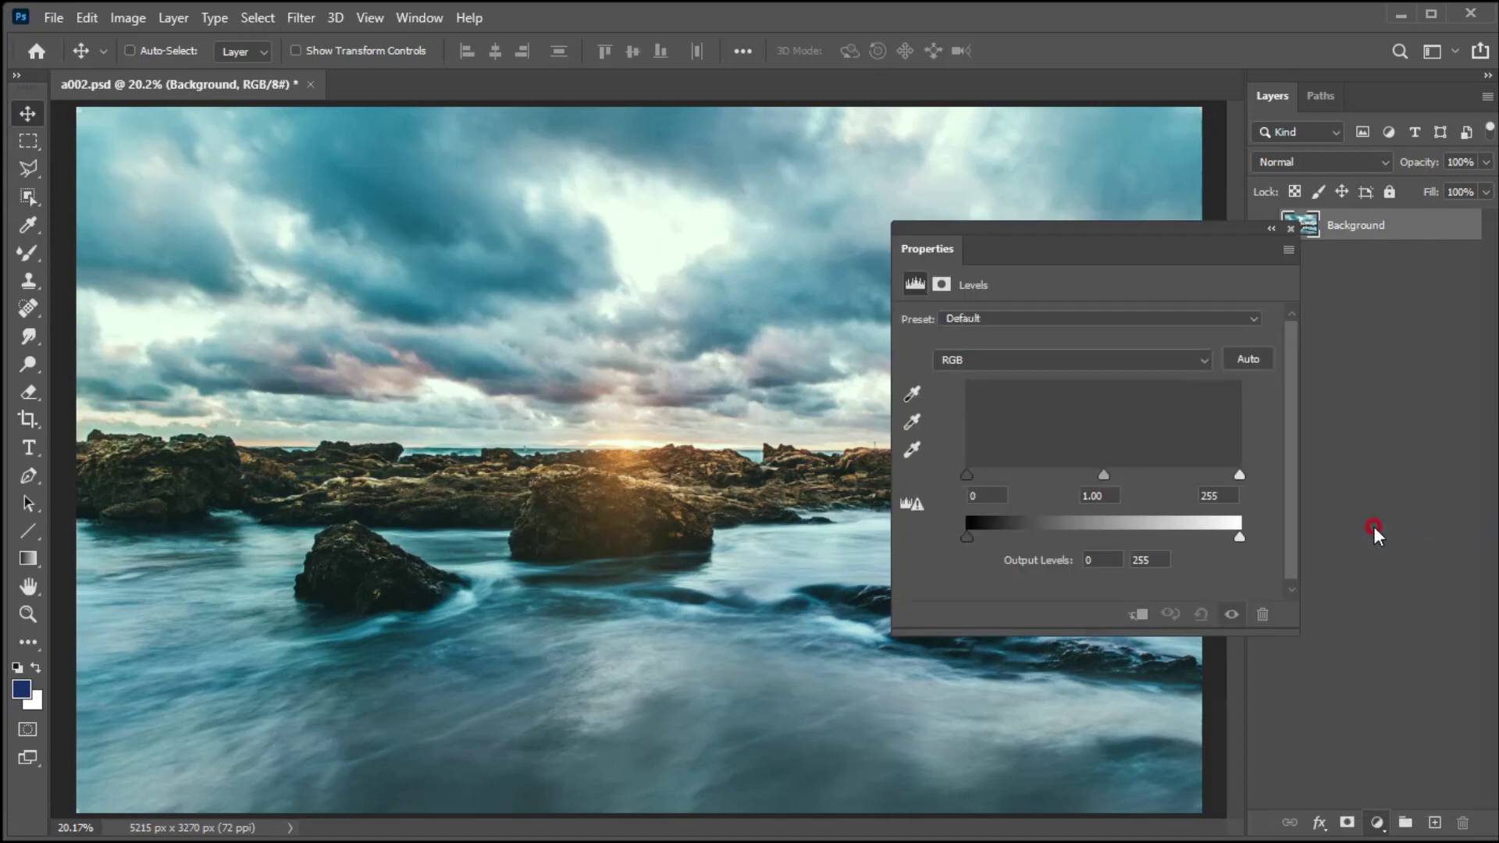
left_click_drag(1124, 252, 976, 234)
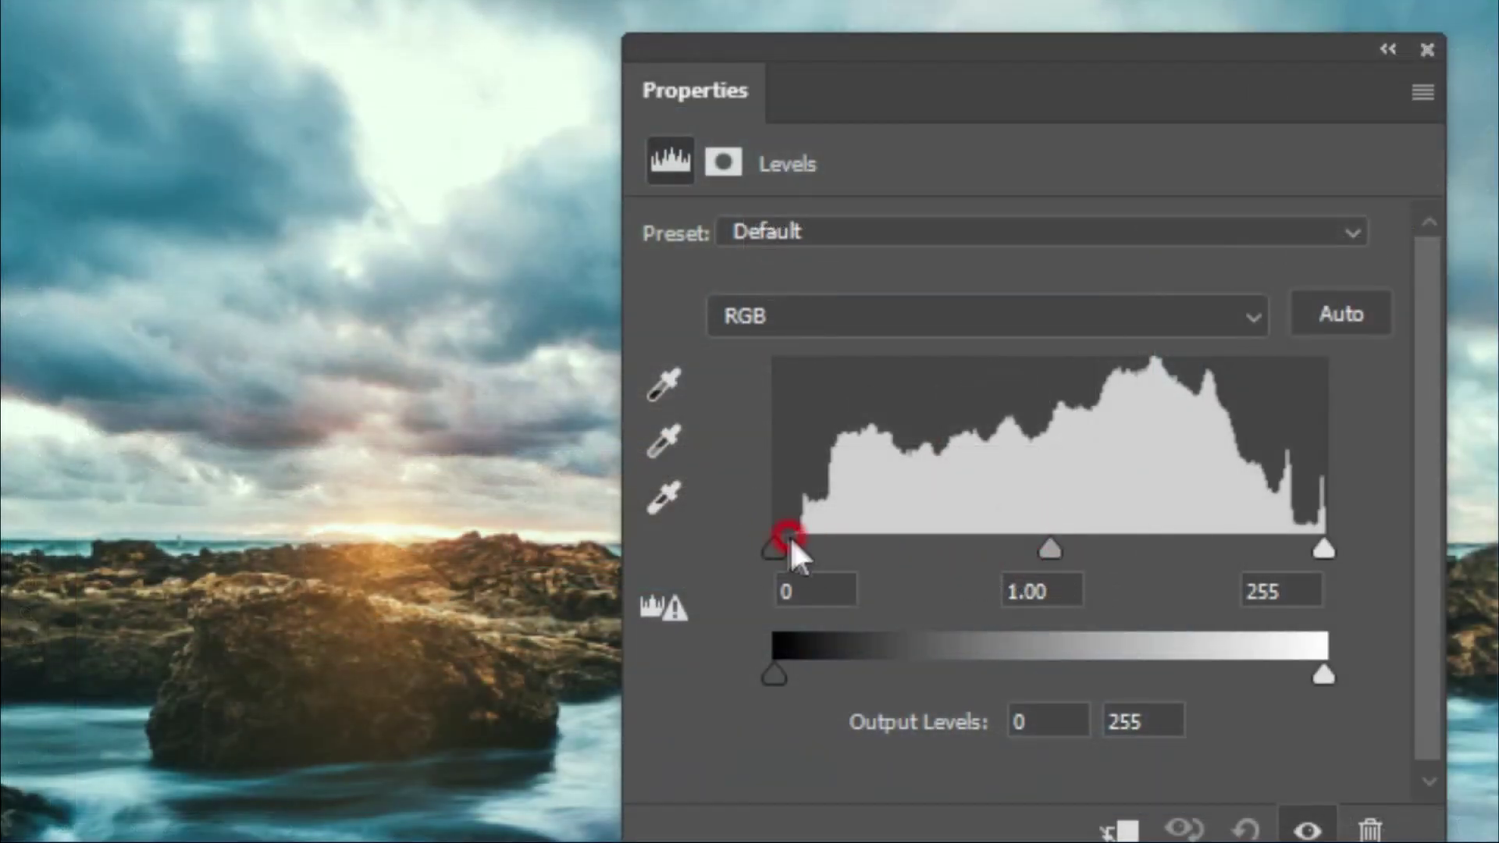
left_click_drag(770, 545, 817, 559)
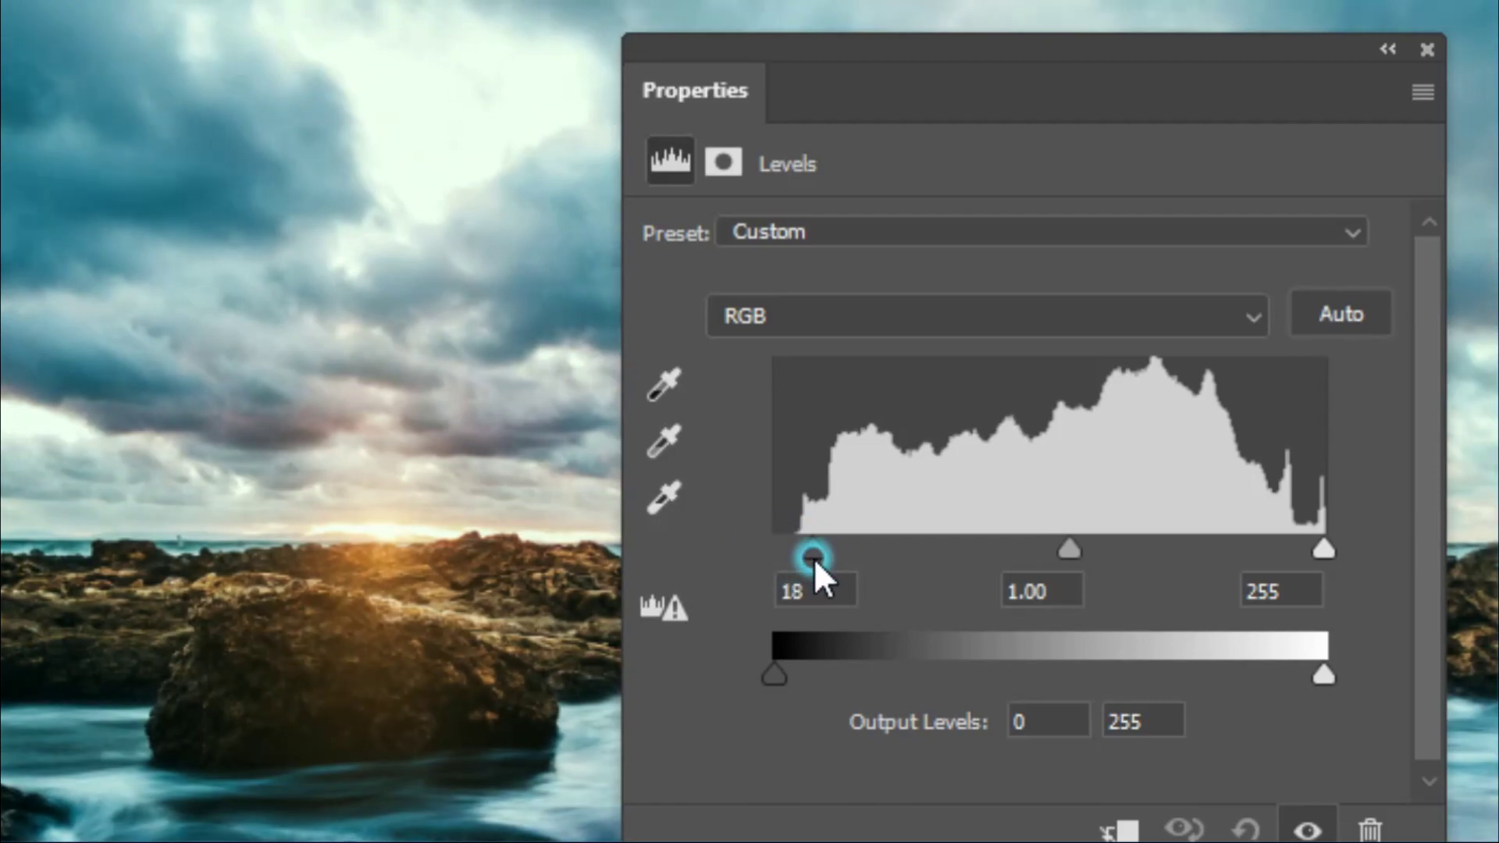
left_click_drag(1323, 546, 1304, 546)
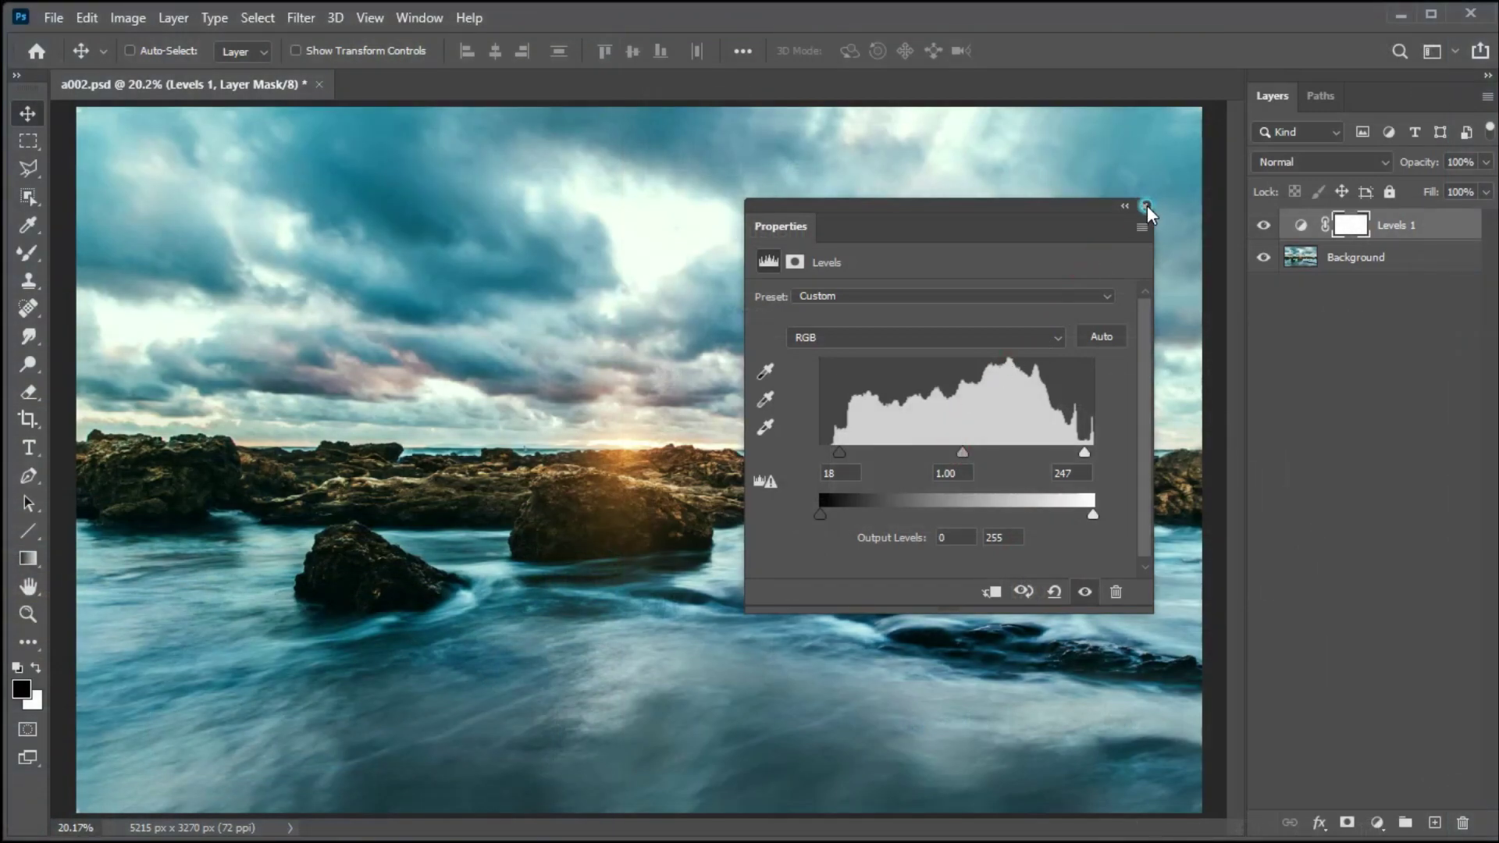
left_click(1147, 205)
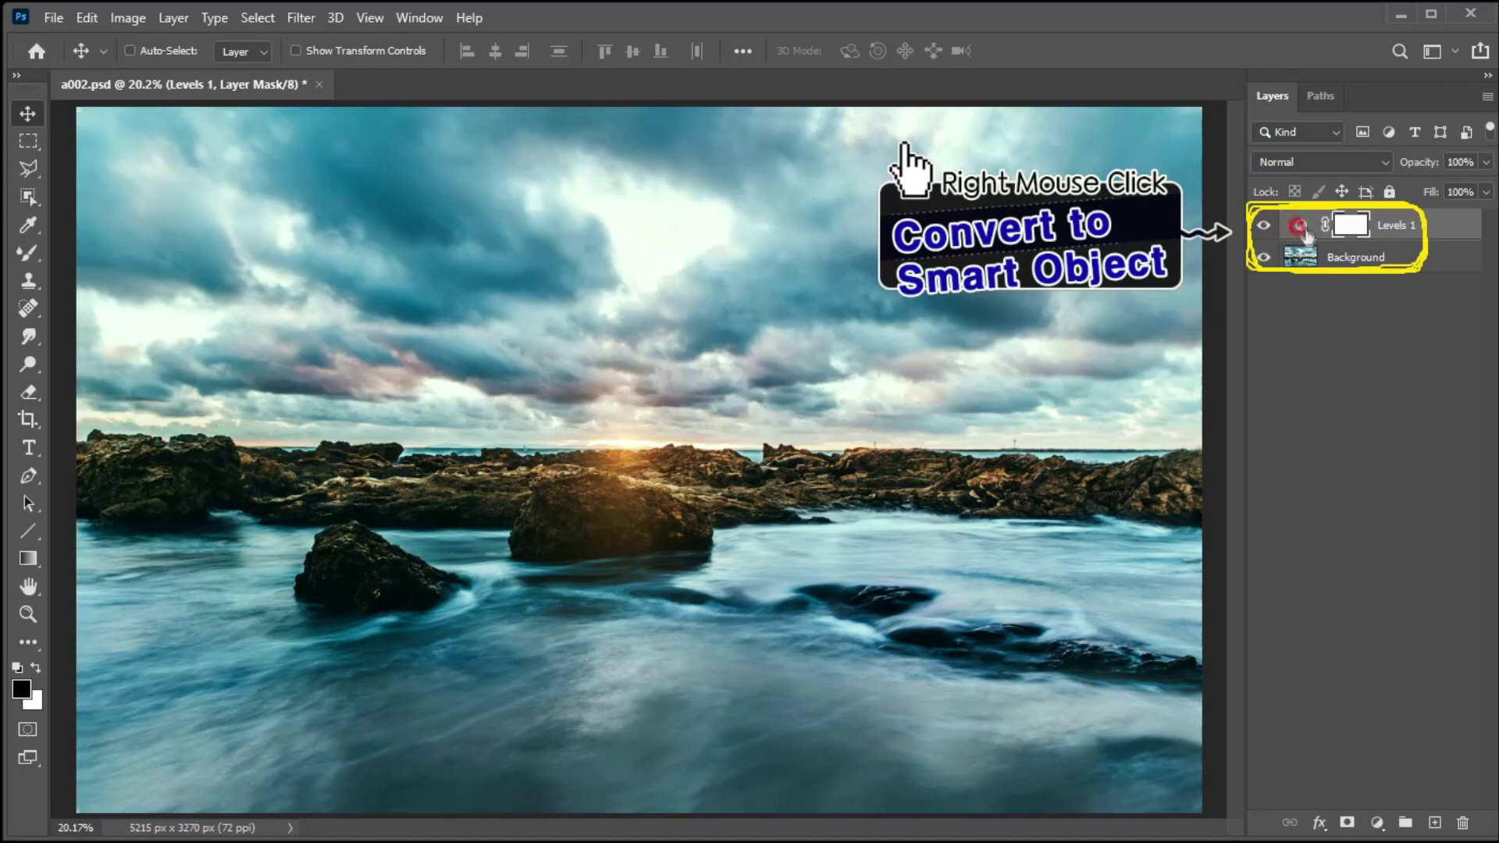
- Convert the Levels 1 and Background layers together into one smart object
left_click(1342, 260)
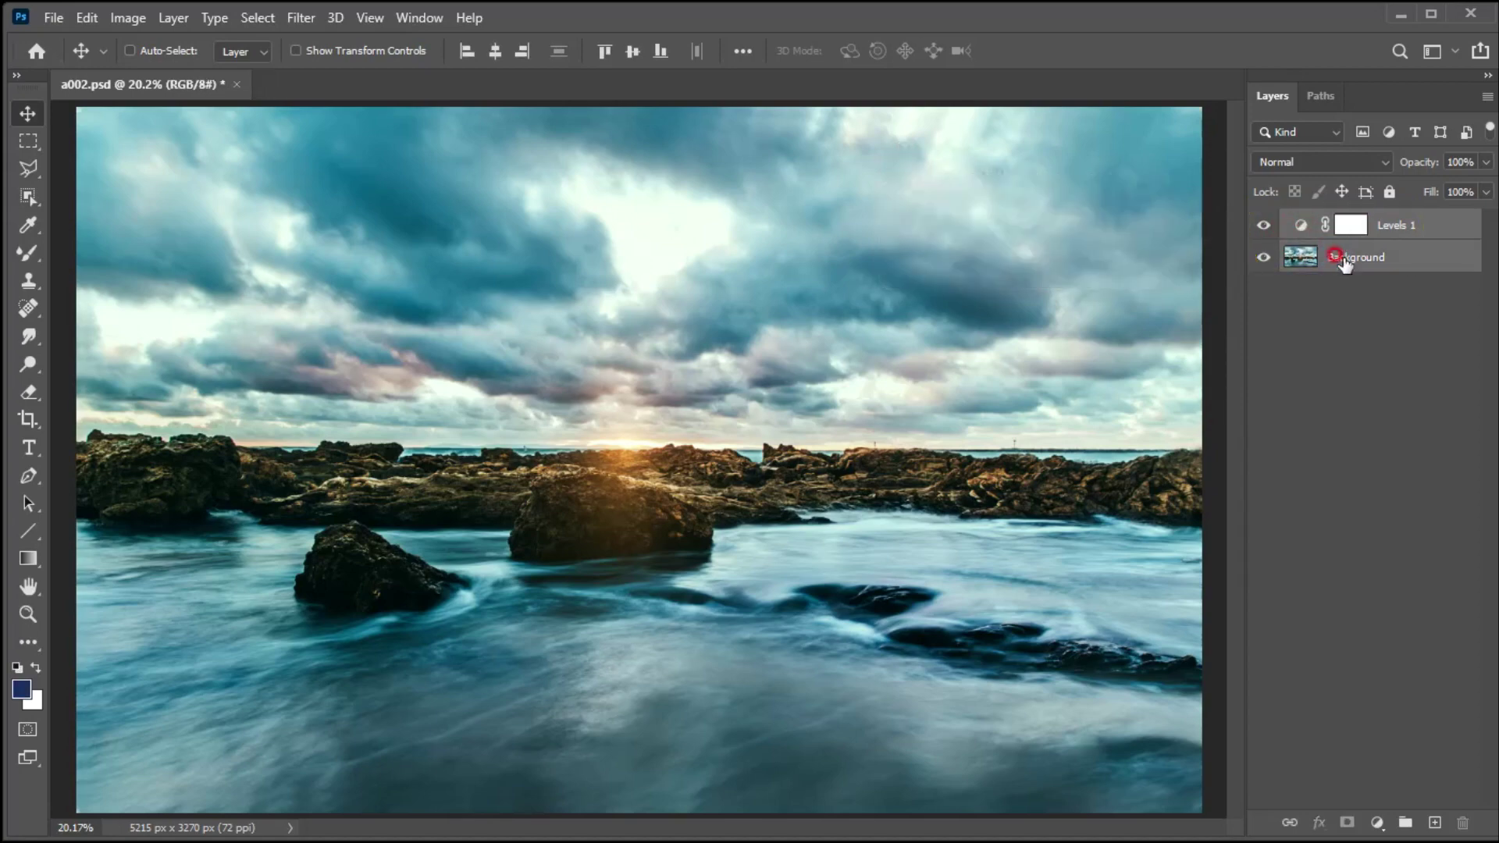
right_click(1338, 263)
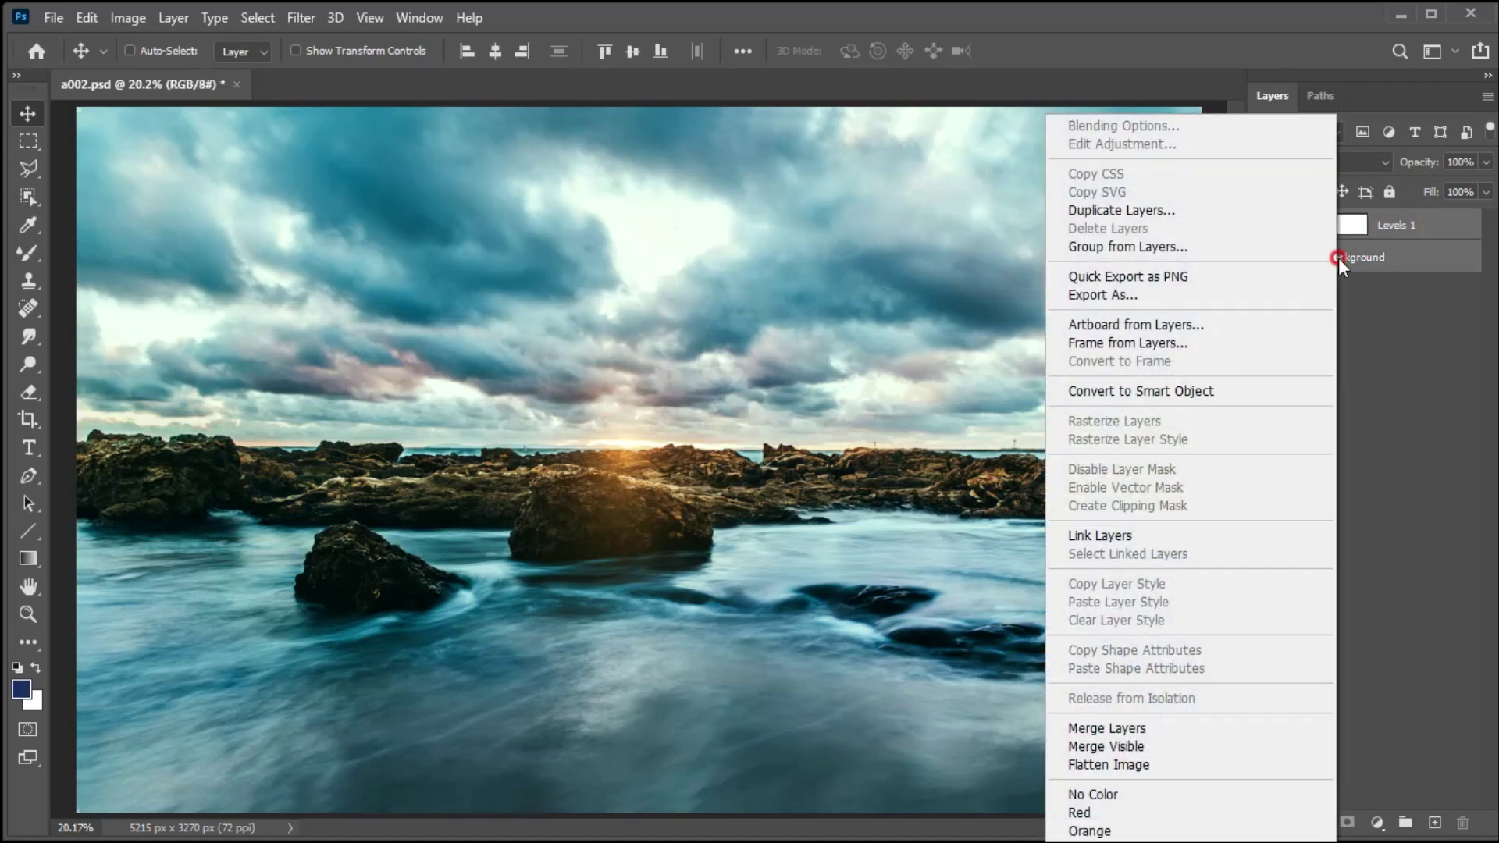
left_click(1194, 393)
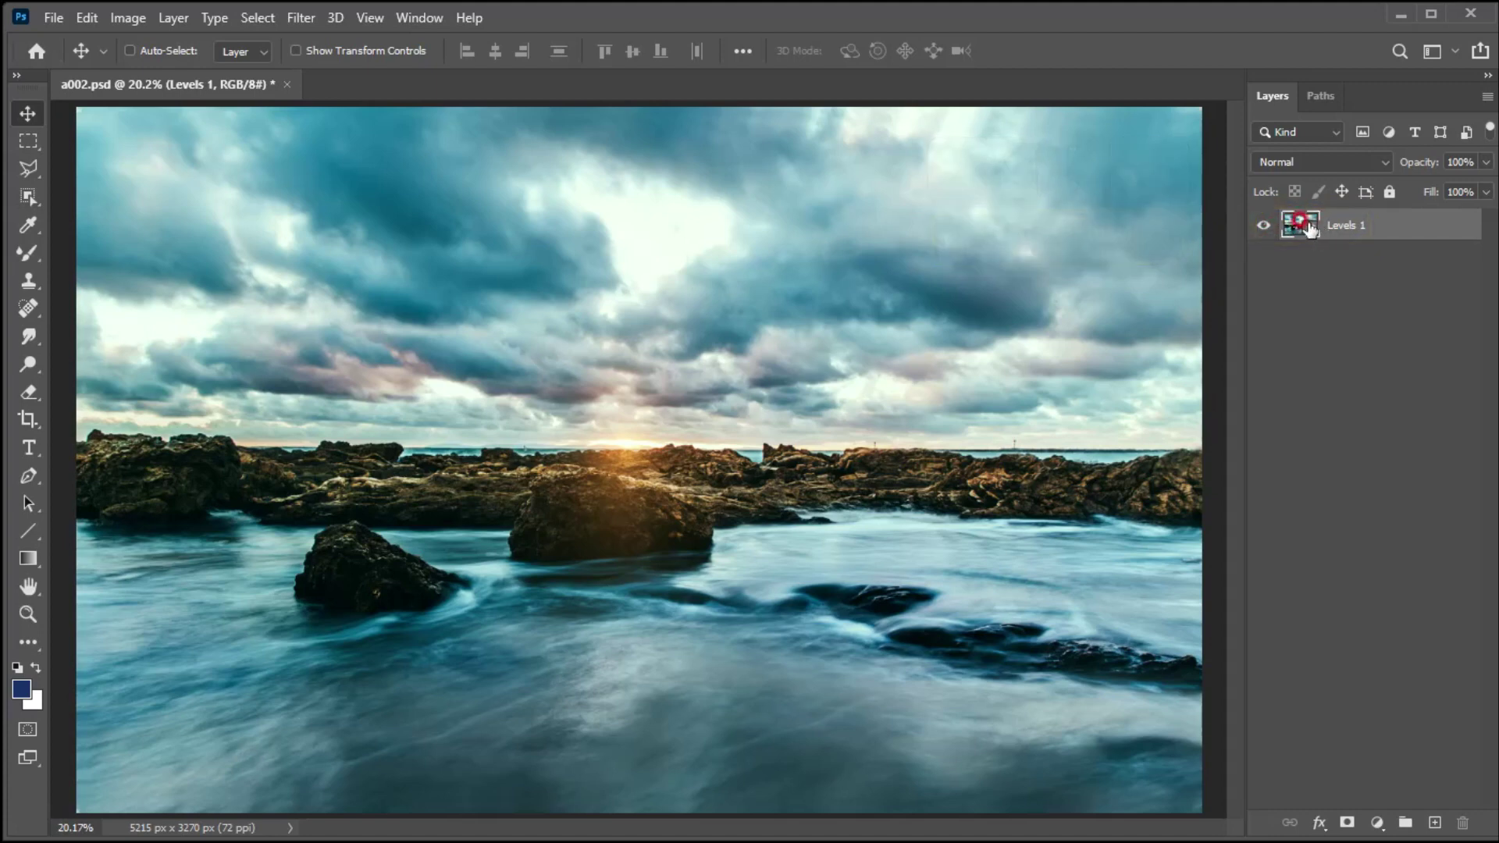
- Duplicate the smart object layer and rename the copy as Effect
key("ctrl+j")
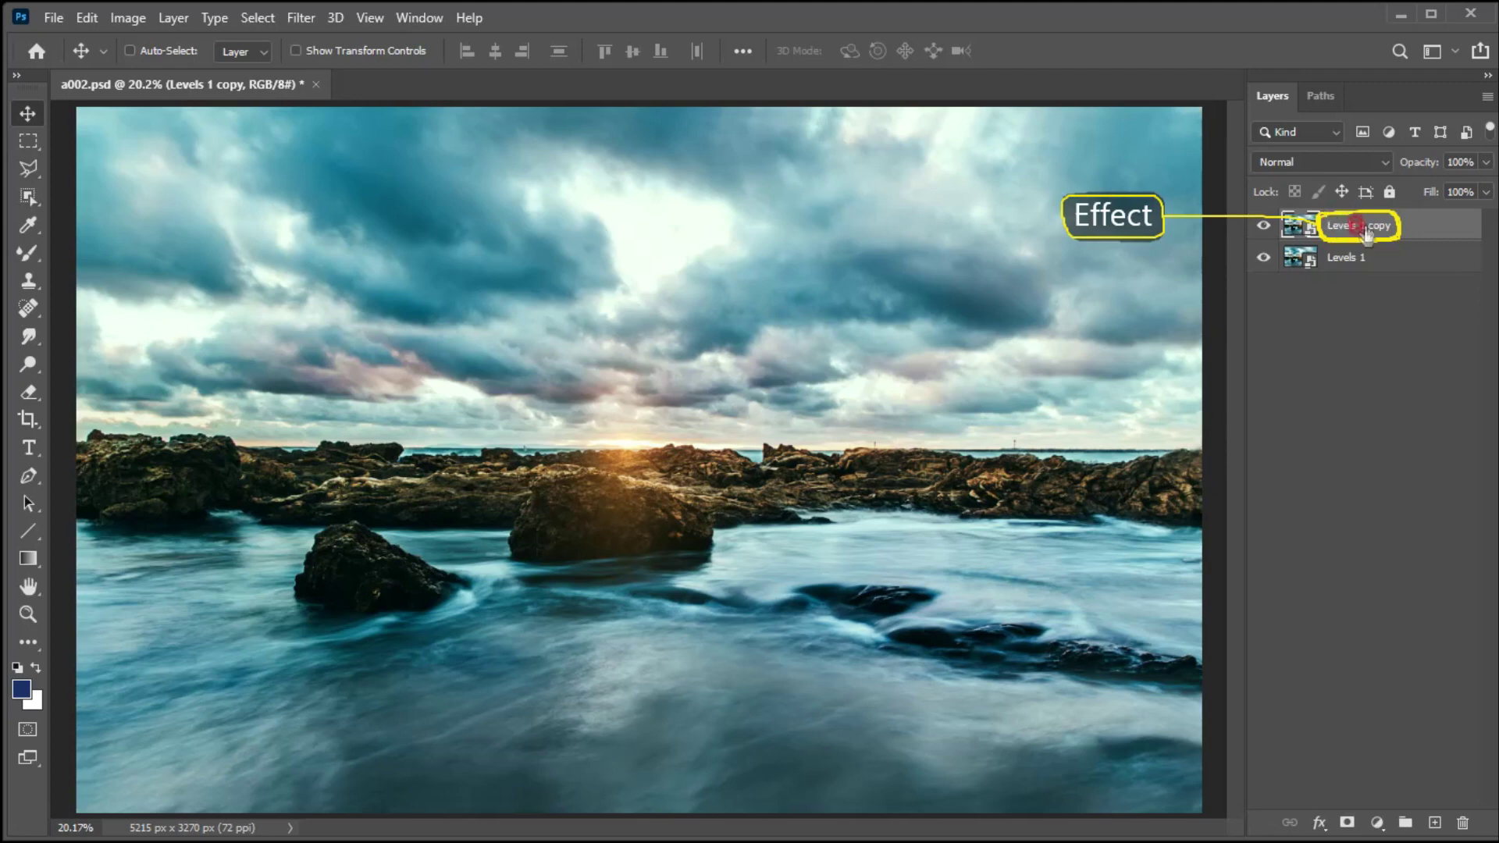
double_click(1345, 226)
type("Effect")
left_click(1344, 225)
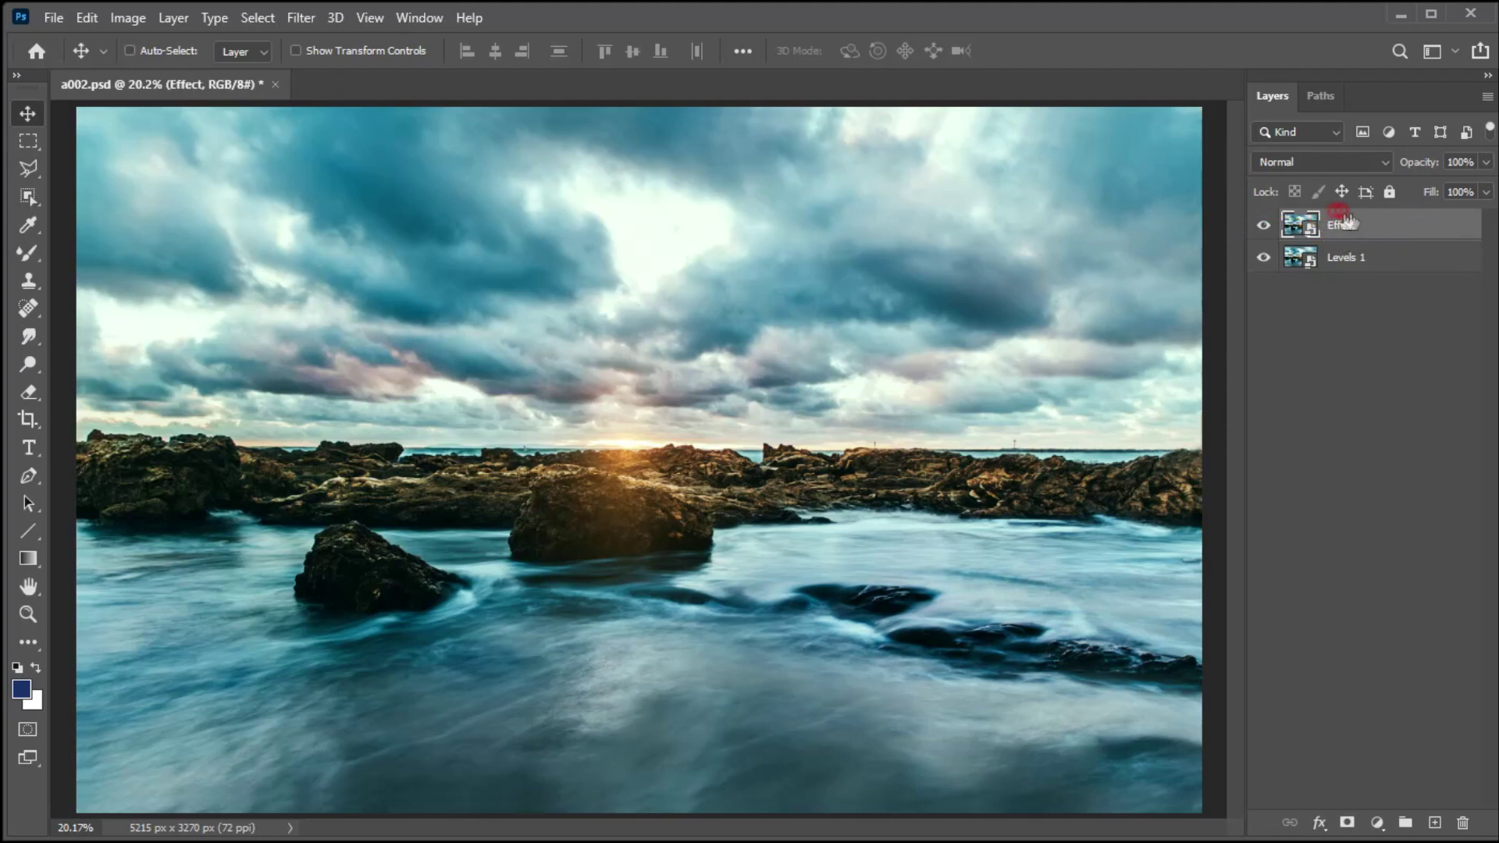
- Apply a Radial Blur to the Effect layer with amount 15, Zoom method and Best quality
left_click(623, 434)
mouse_move(625, 439)
left_mouse_down()
mouse_move(637, 428)
mouse_move(638, 452)
mouse_move(636, 435)
mouse_move(602, 429)
left_mouse_up()
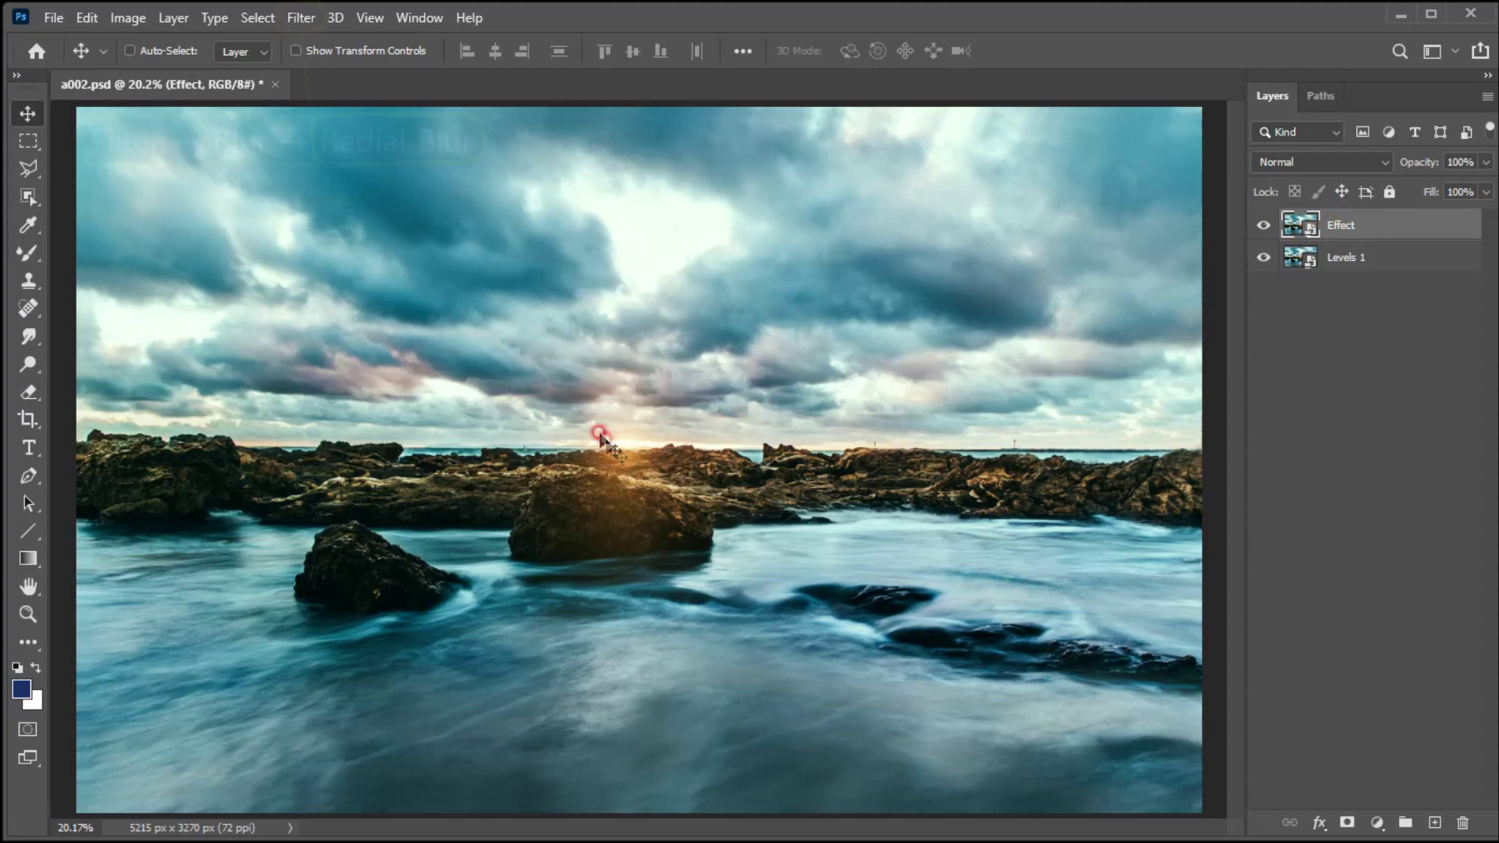
left_click(299, 18)
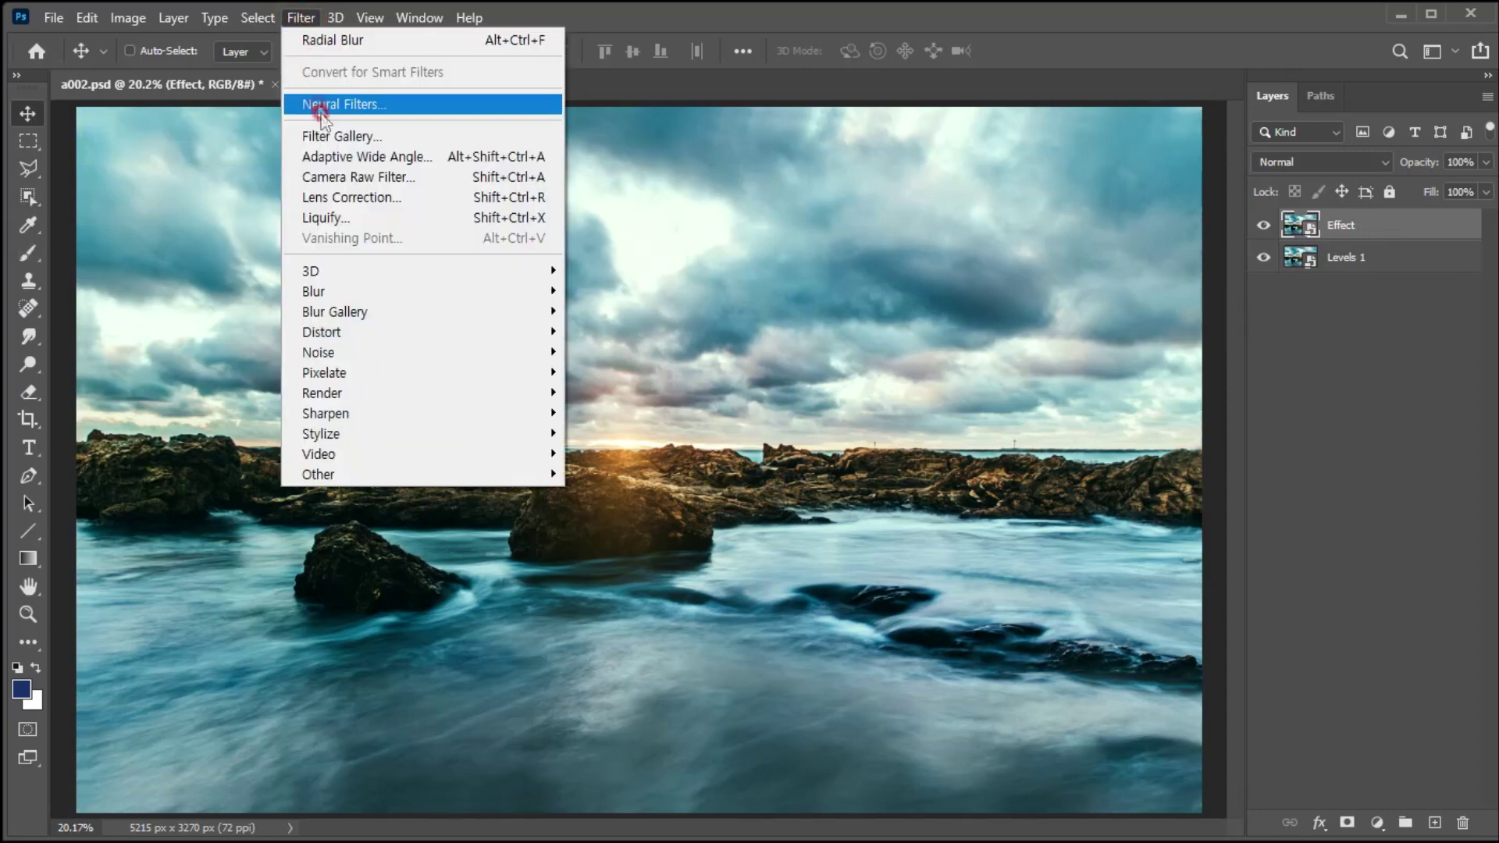
mouse_move(422, 292)
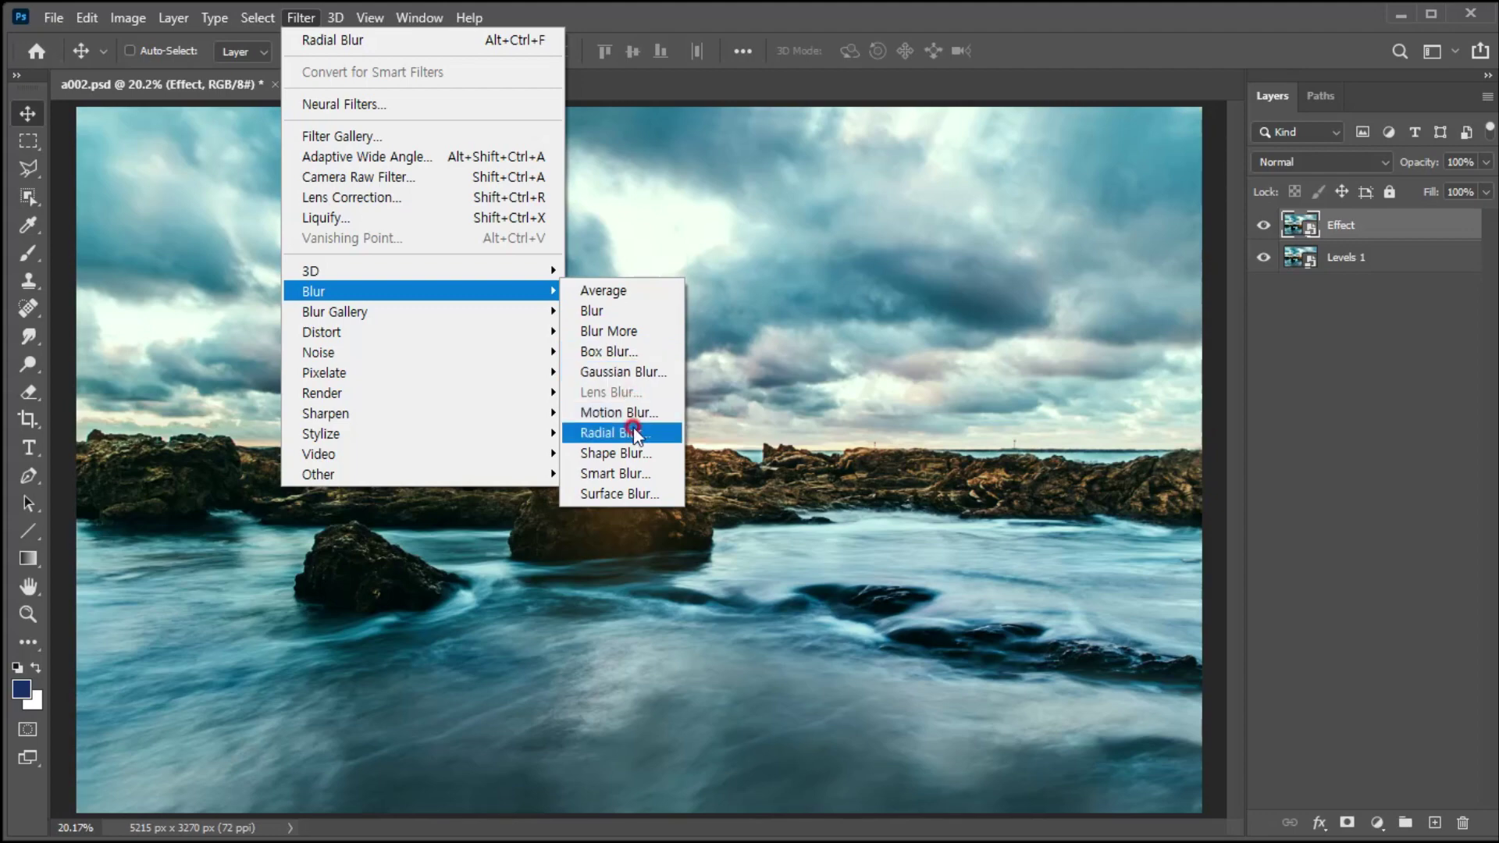
left_click(609, 437)
left_click(992, 389)
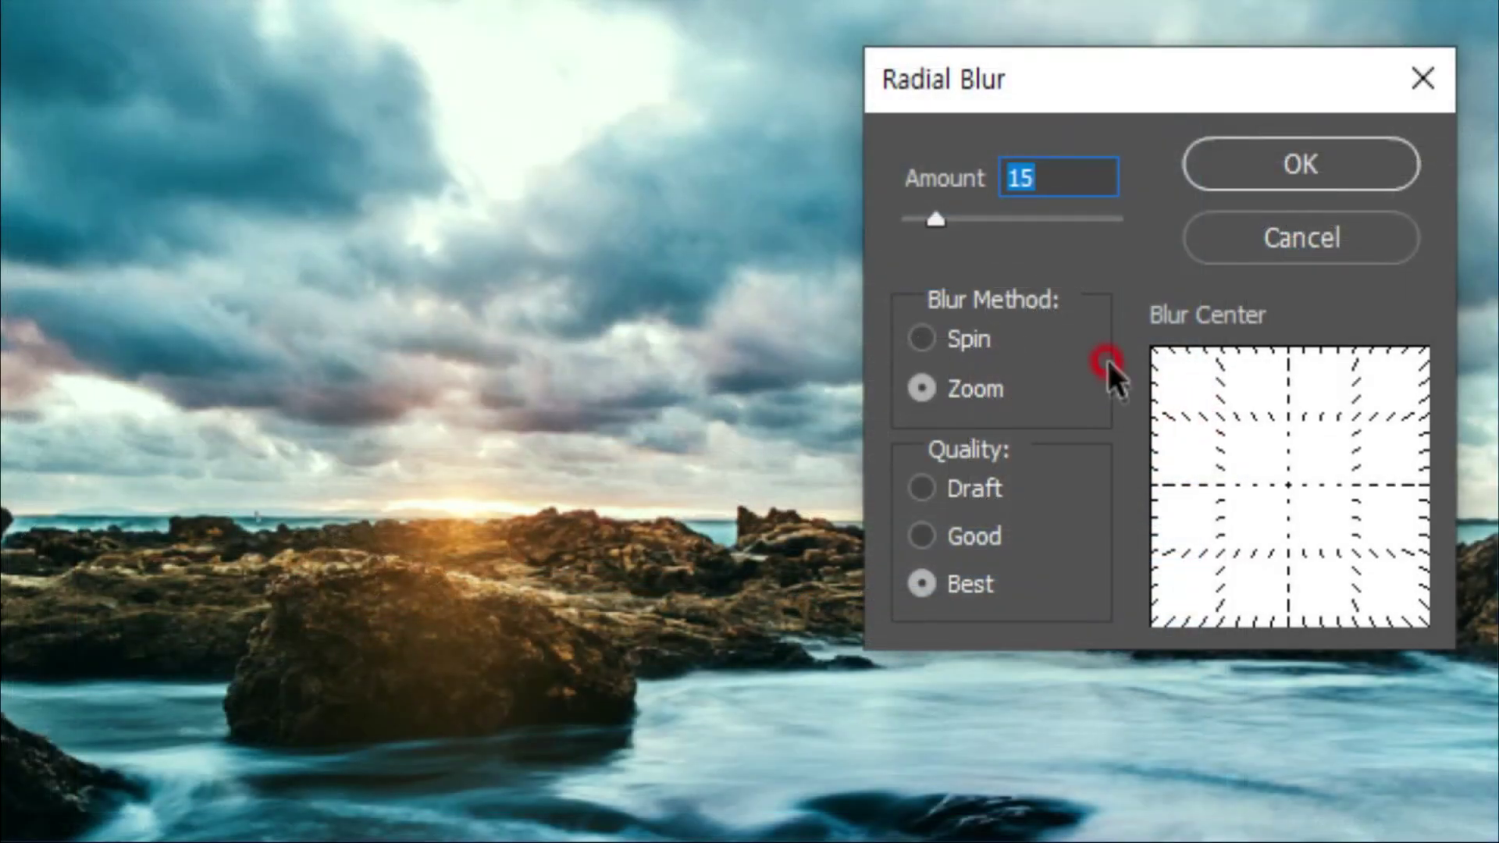
left_click(909, 274)
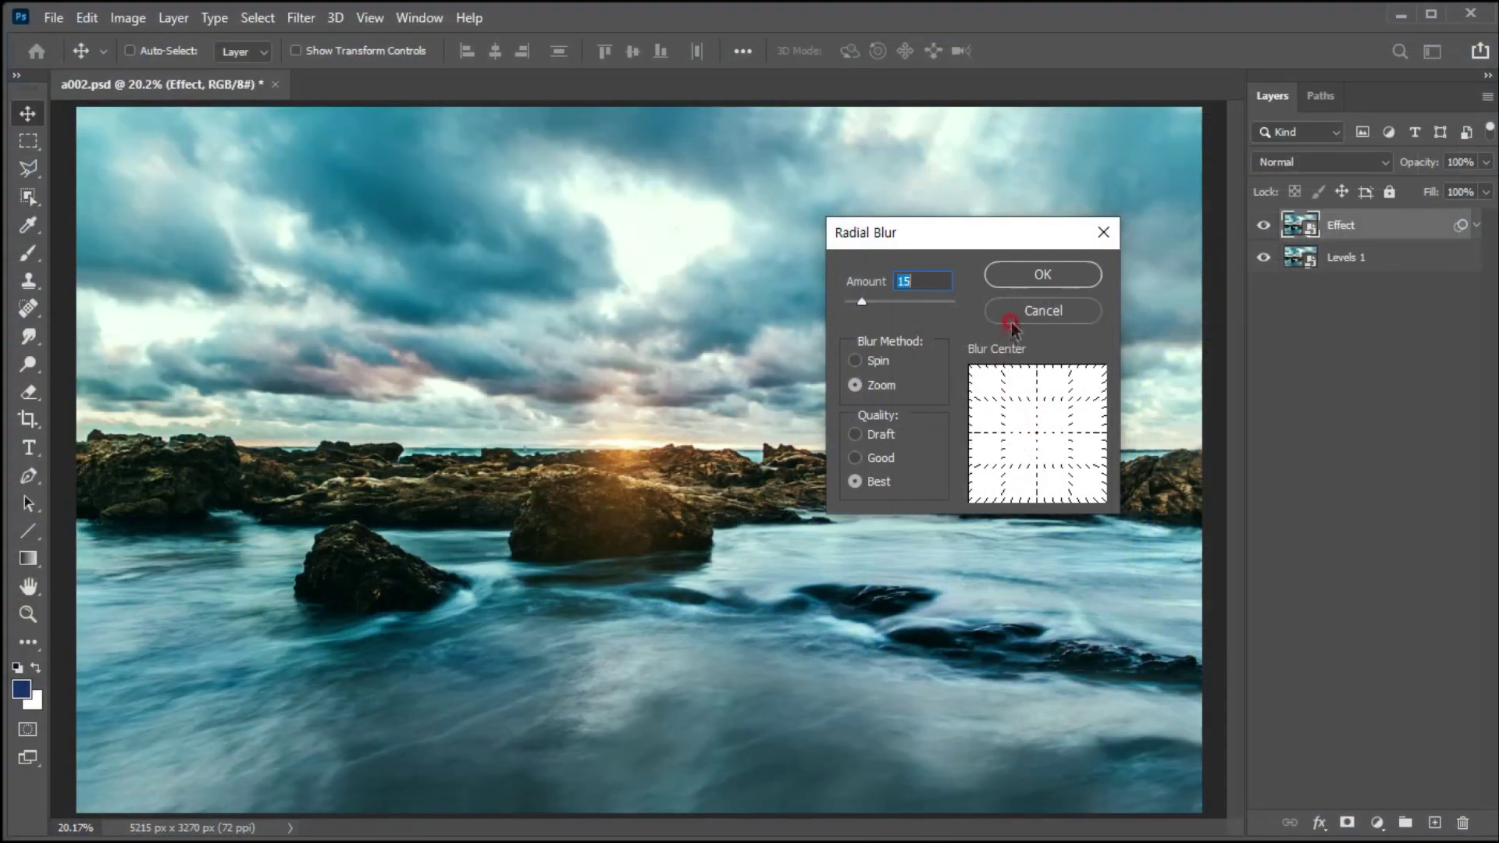
left_click(1044, 276)
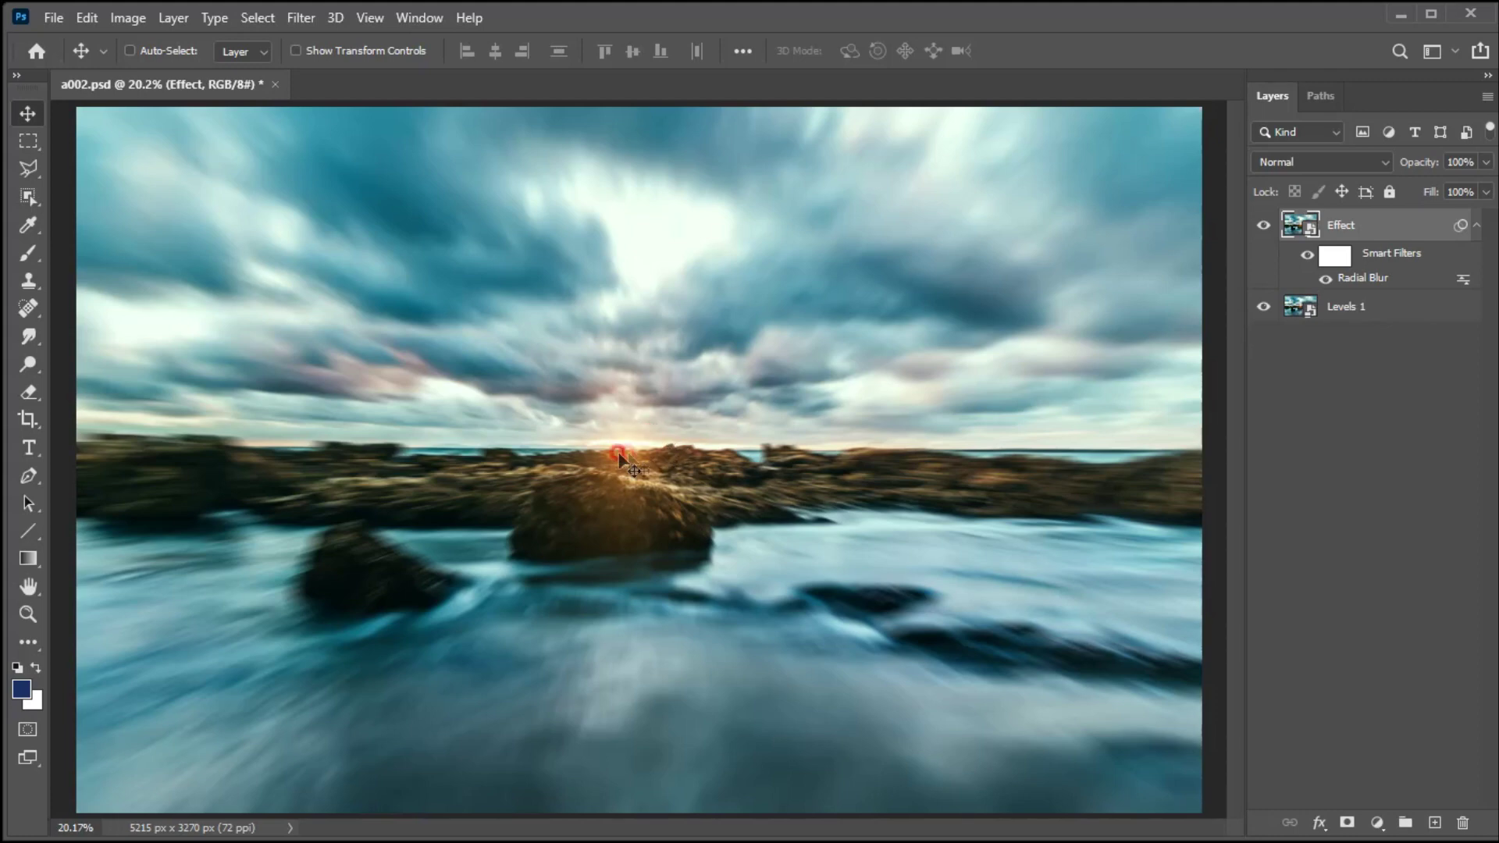
- Paint black with a size 250 brush on the Effect layer's smart filter mask along the band of rocks at the horizon
left_click(1335, 257)
left_click(1331, 264)
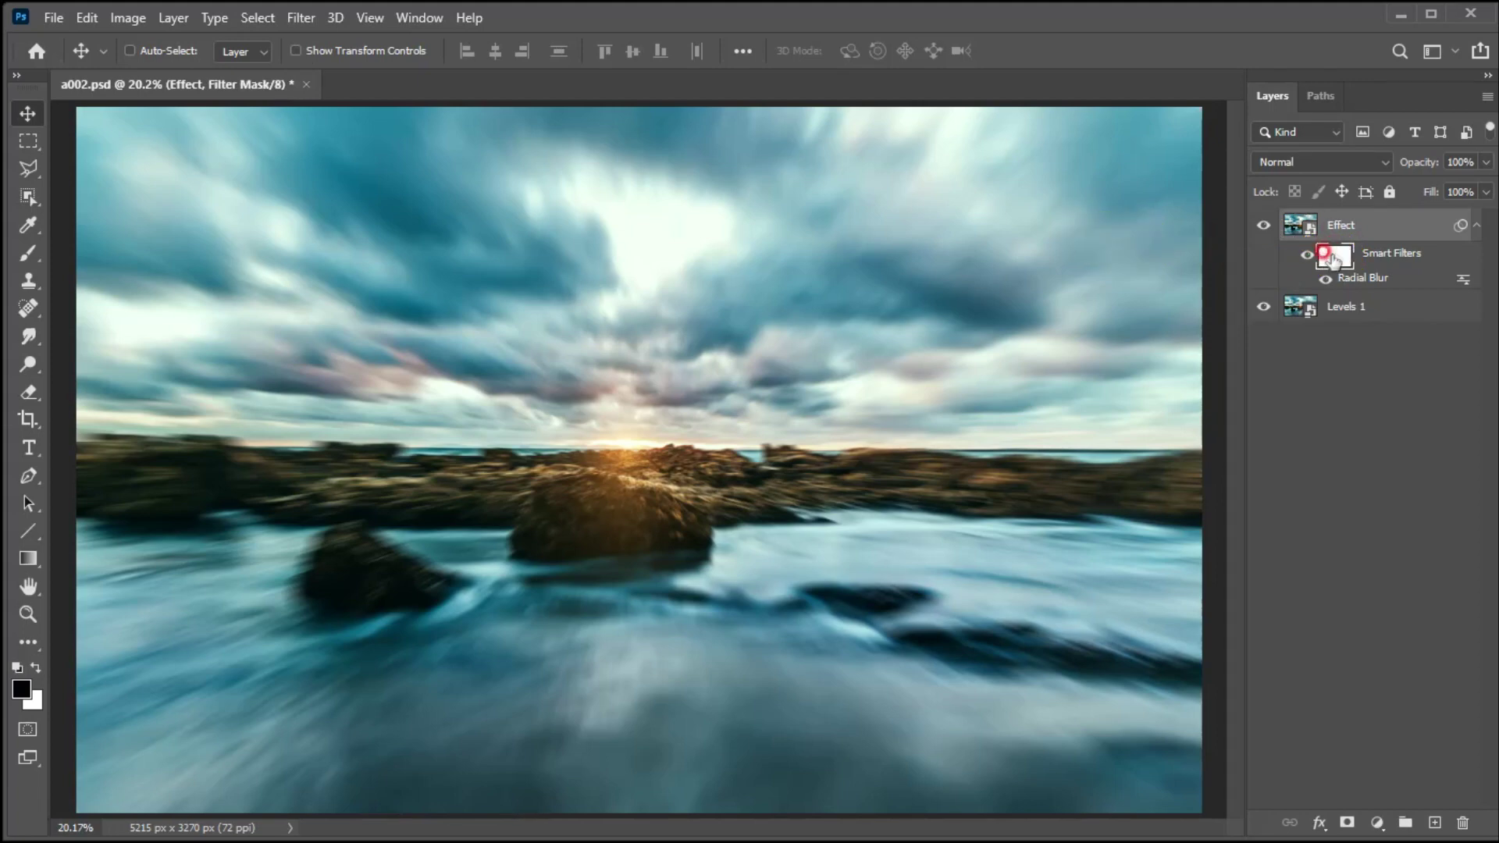
left_click(19, 261)
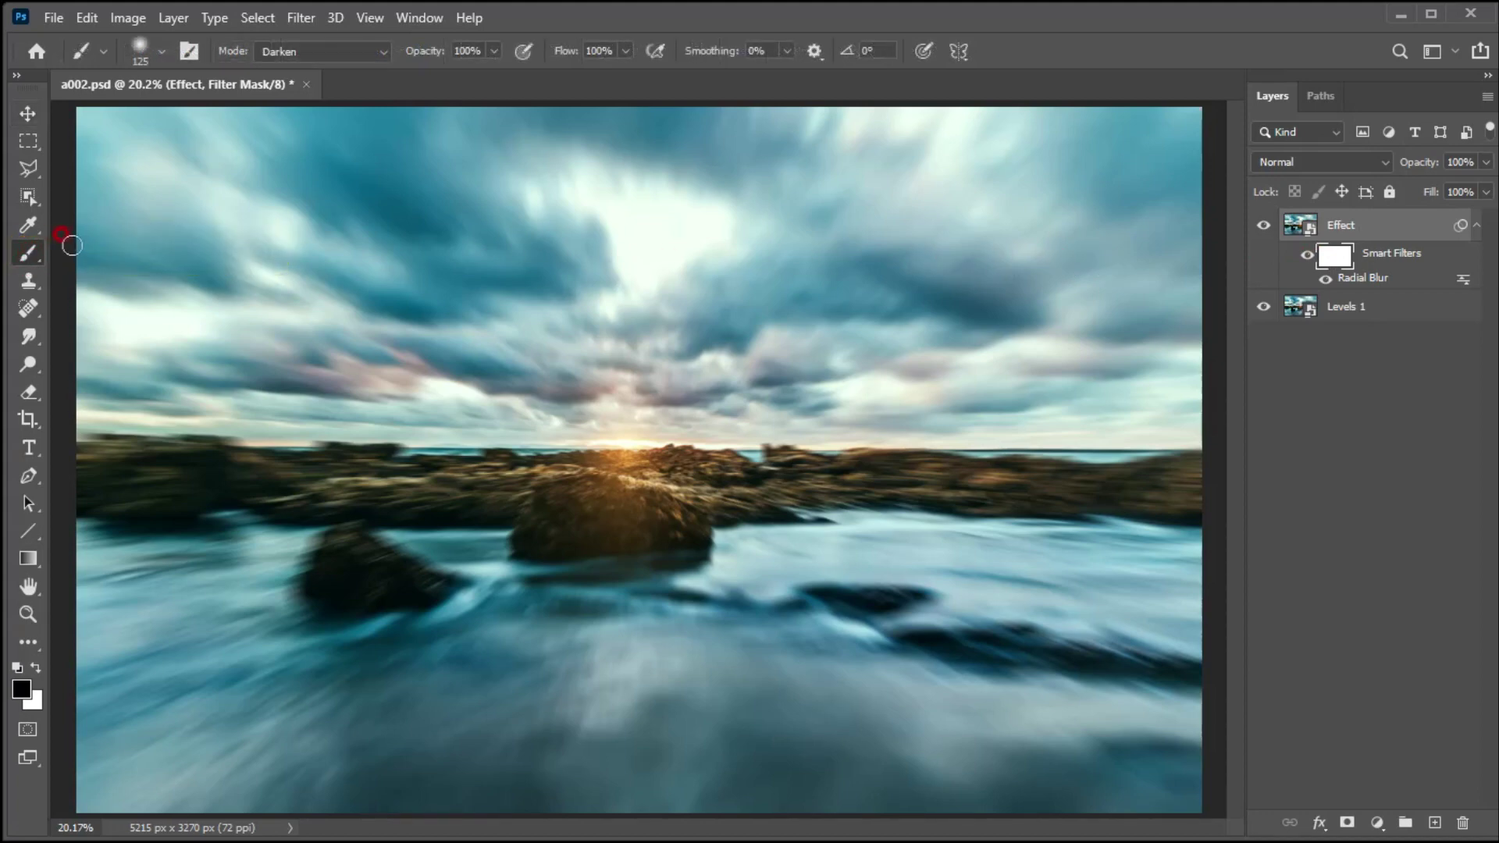
left_click(17, 687)
key("bracketright")
key("bracketright")
key("bracketright")
key("bracketright")
mouse_move(97, 456)
left_mouse_down()
mouse_move(204, 445)
mouse_move(178, 487)
mouse_move(111, 478)
mouse_move(359, 461)
mouse_move(890, 469)
mouse_move(1195, 495)
left_mouse_up()
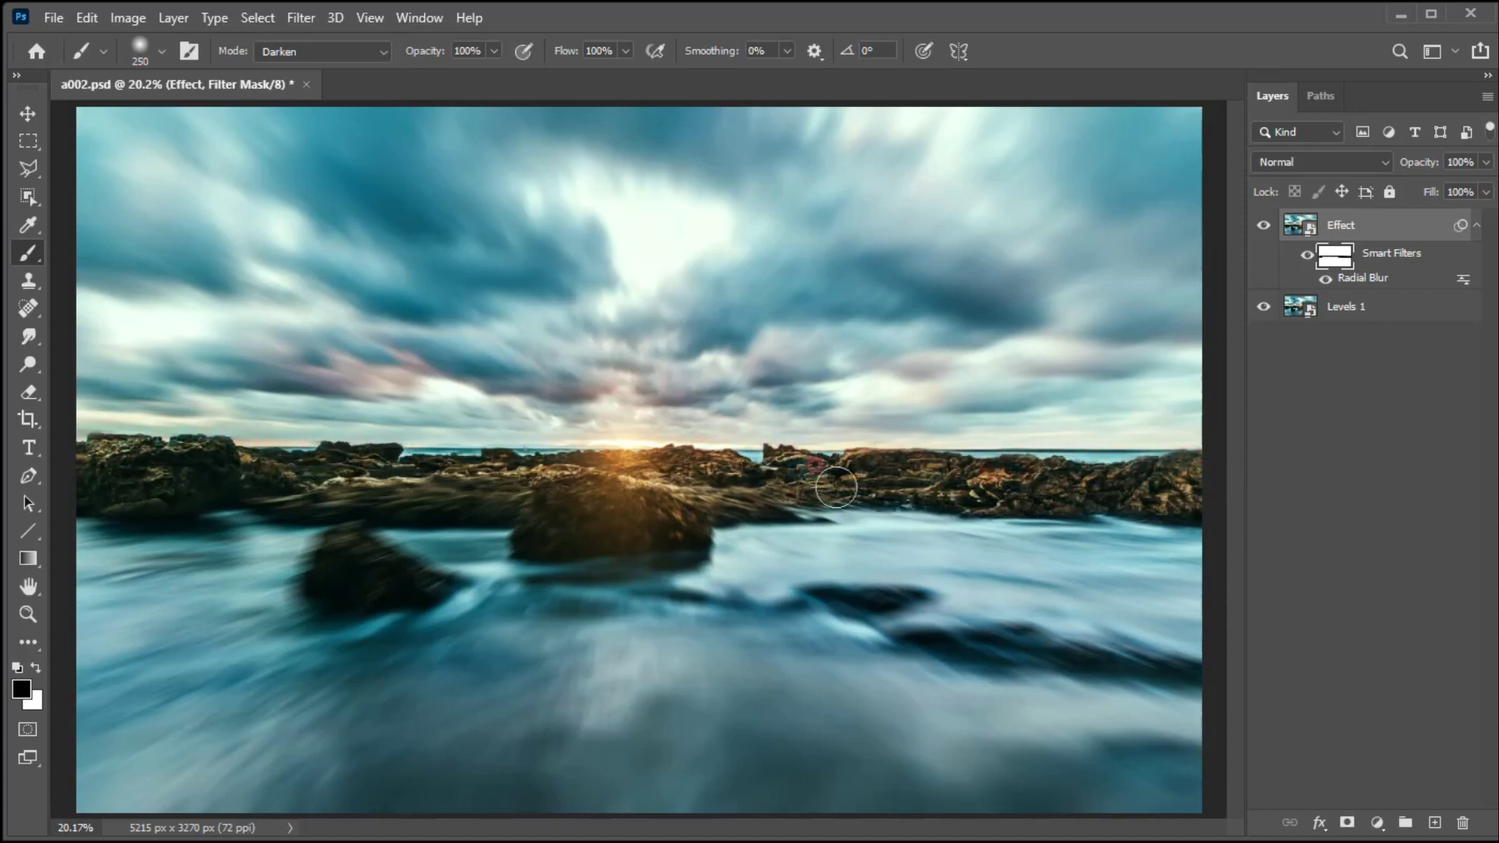
- Mask the blur off the two foreground rocks, reducing the brush to size 150 for the central rock
mouse_move(328, 547)
left_mouse_down()
mouse_move(447, 582)
mouse_move(328, 539)
left_mouse_up()
key("bracketleft")
key("bracketleft")
key("bracketleft")
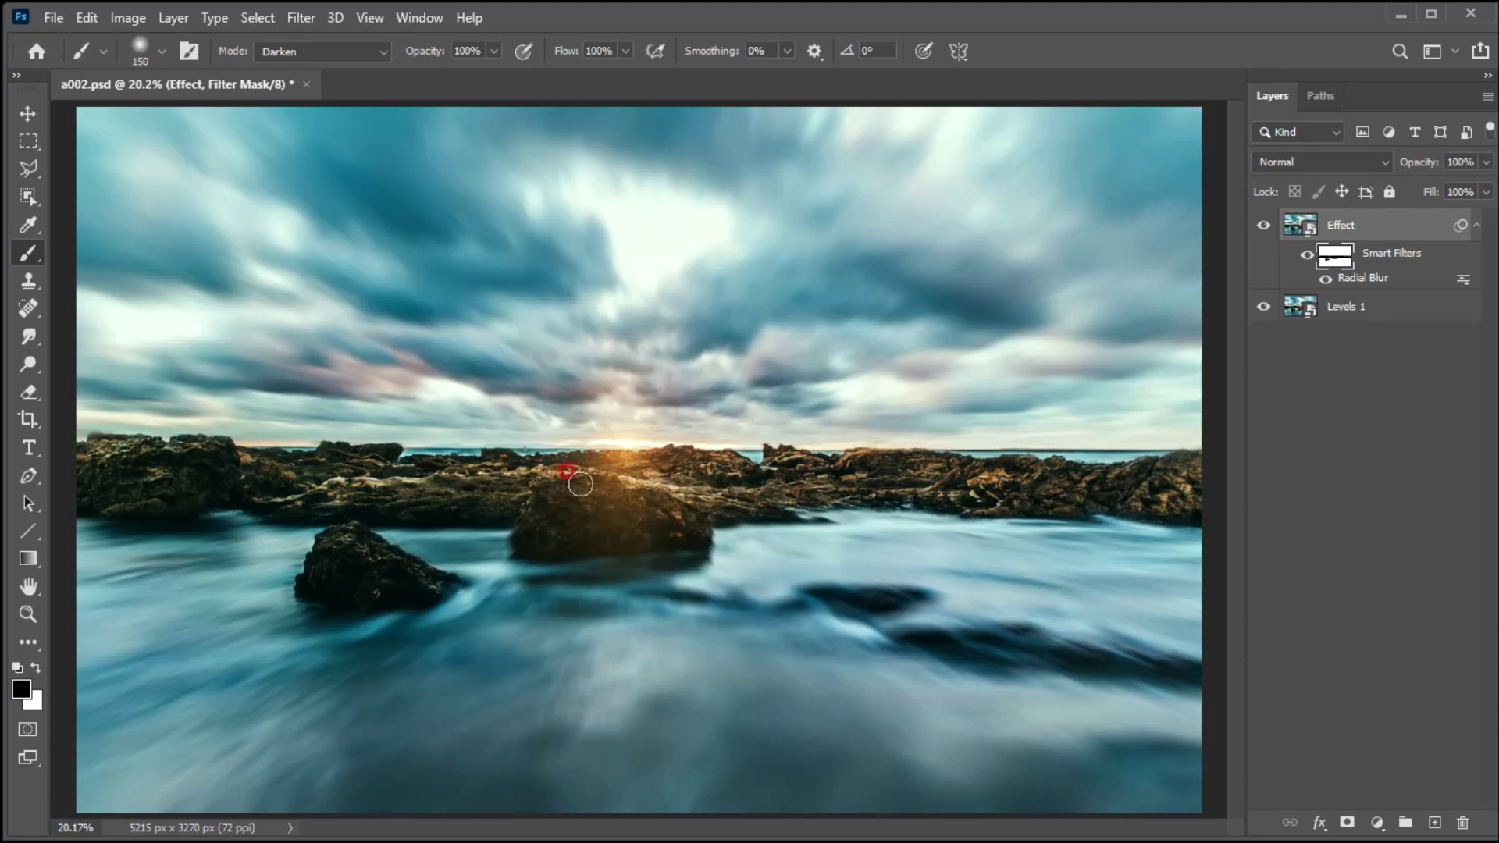
left_click(653, 526)
mouse_move(726, 485)
left_mouse_down()
mouse_move(721, 501)
mouse_move(711, 488)
mouse_move(717, 504)
left_mouse_up()
- Apply a second Radial Blur to the Effect layer with amount 15, Zoom method and Best quality
left_click(1298, 224)
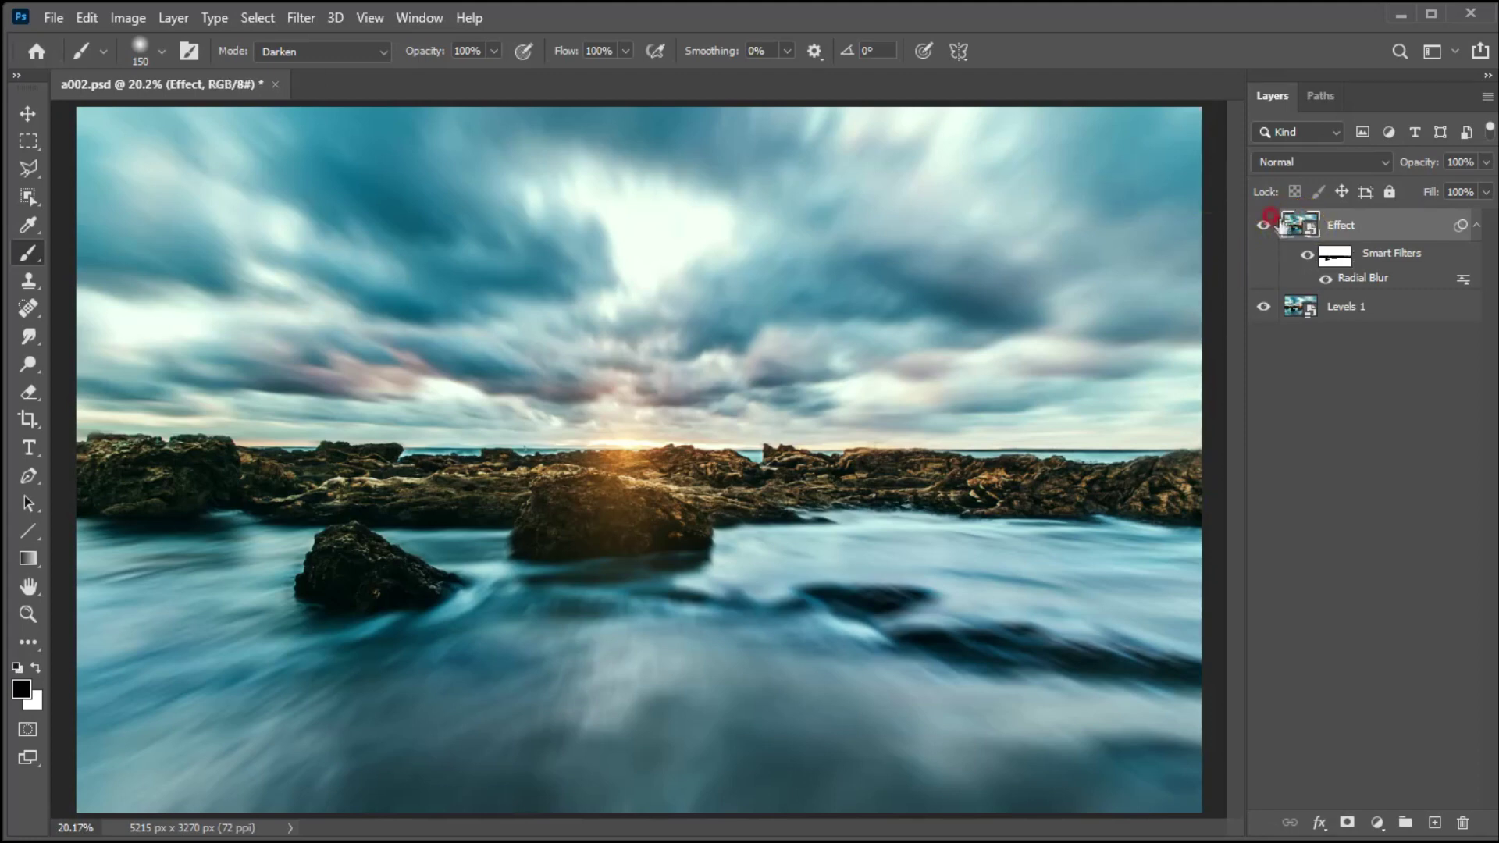
left_click(299, 16)
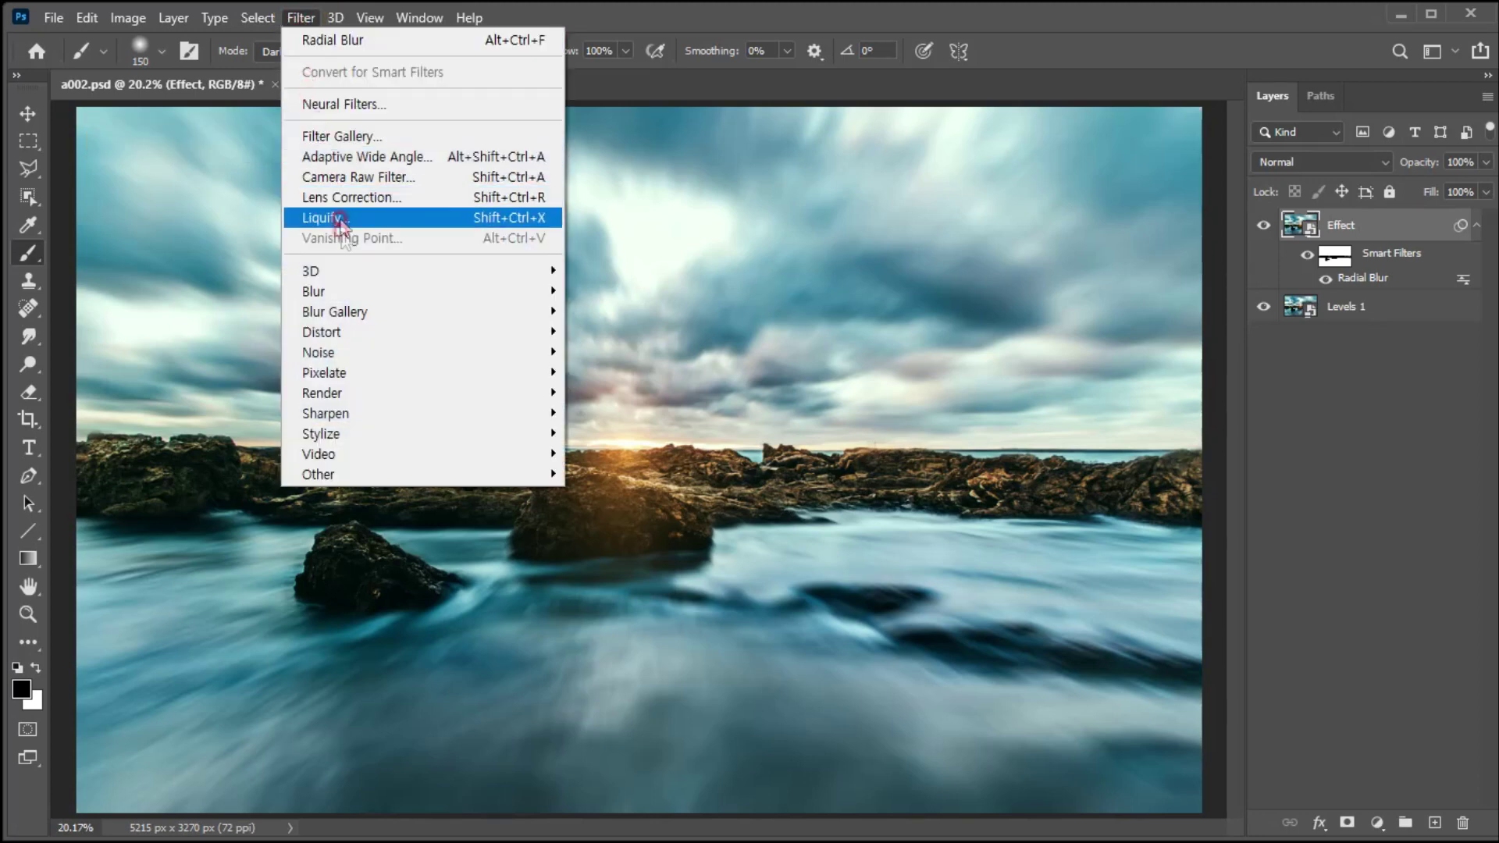
mouse_move(381, 294)
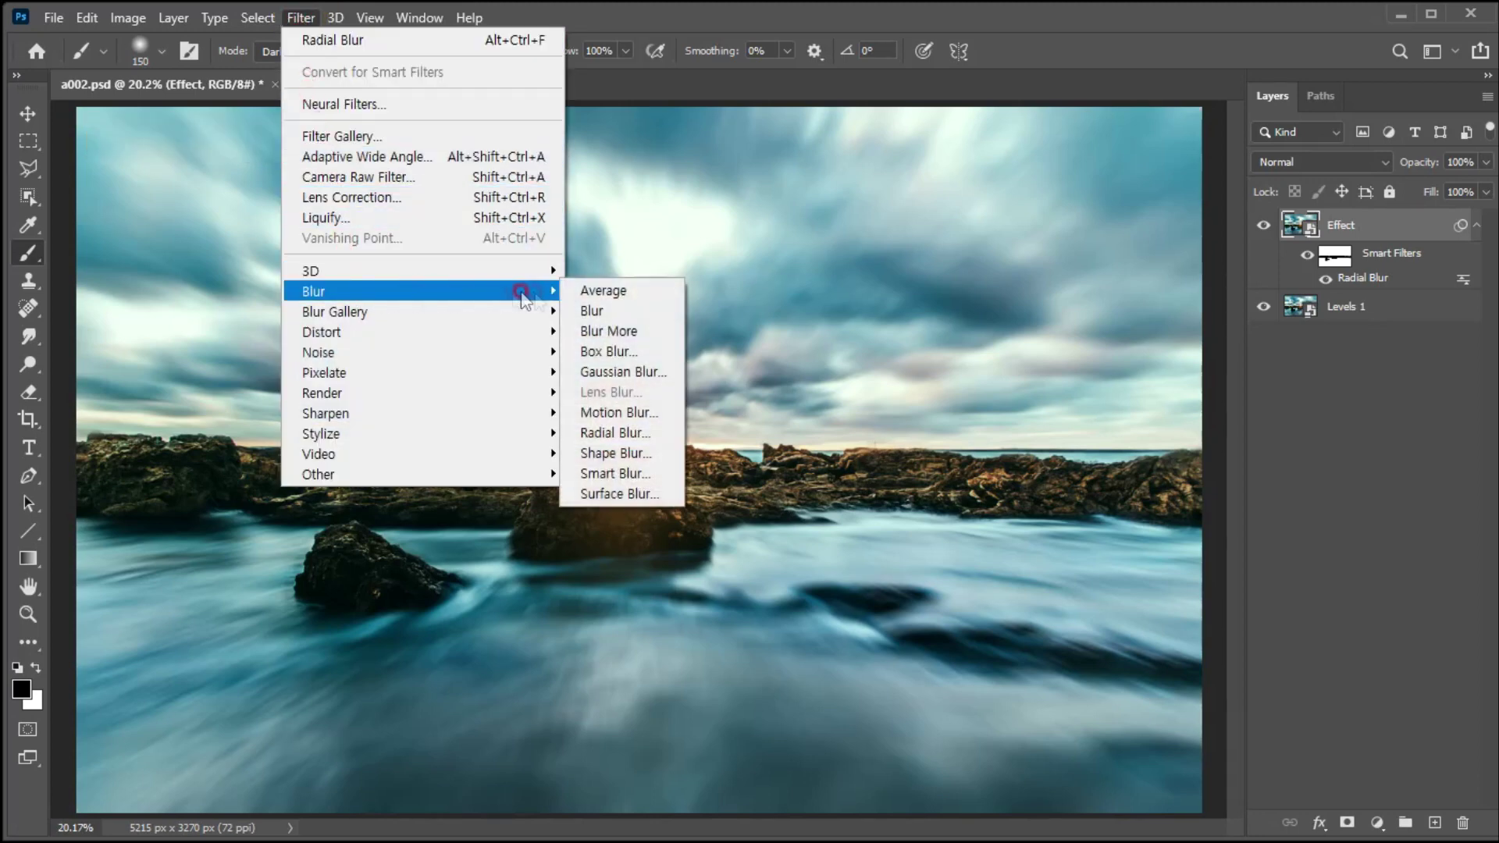
left_click(602, 437)
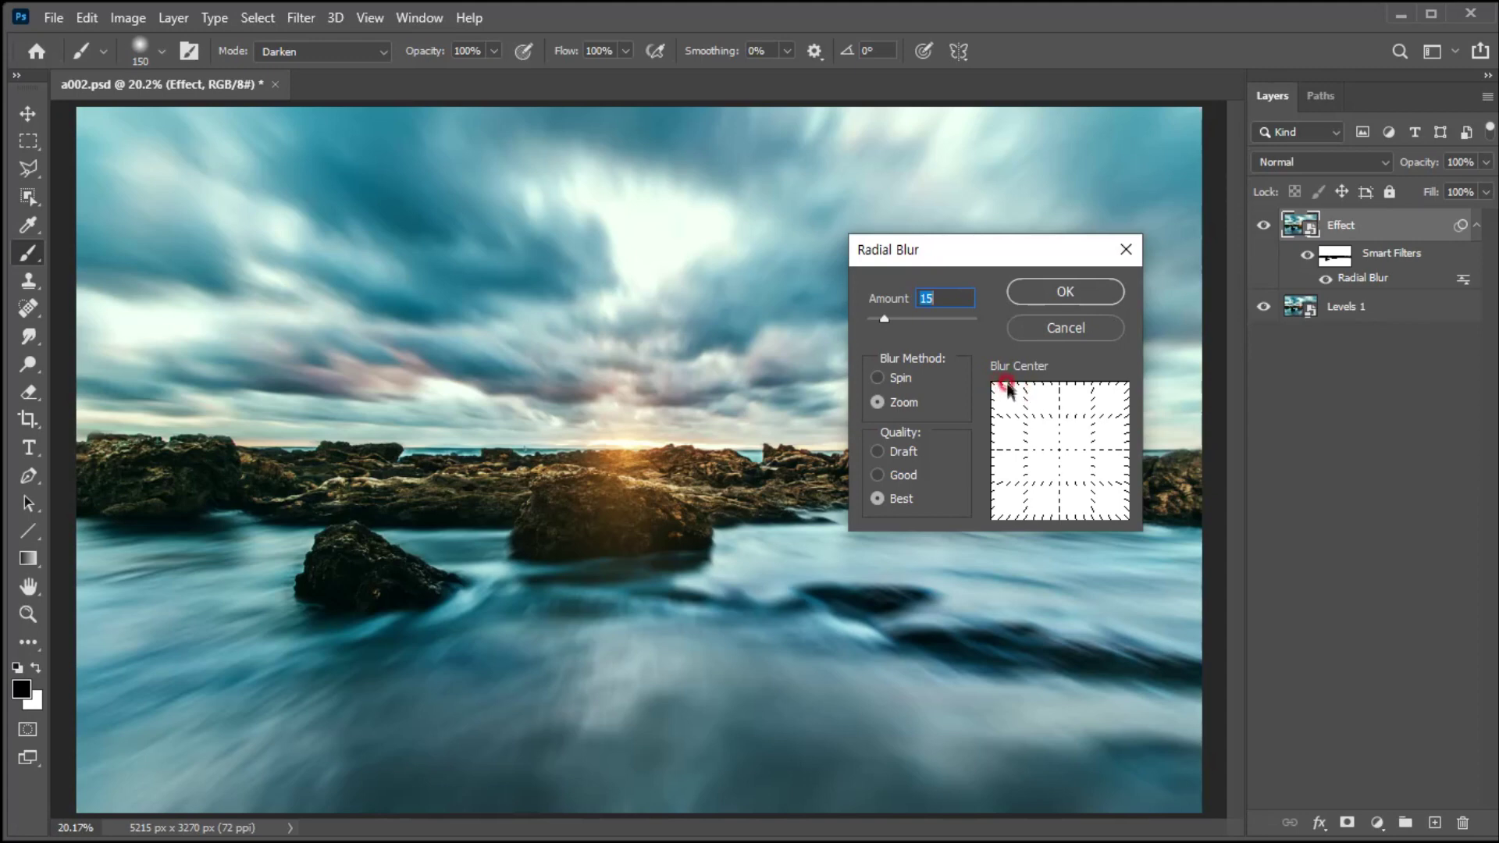
left_click(1066, 296)
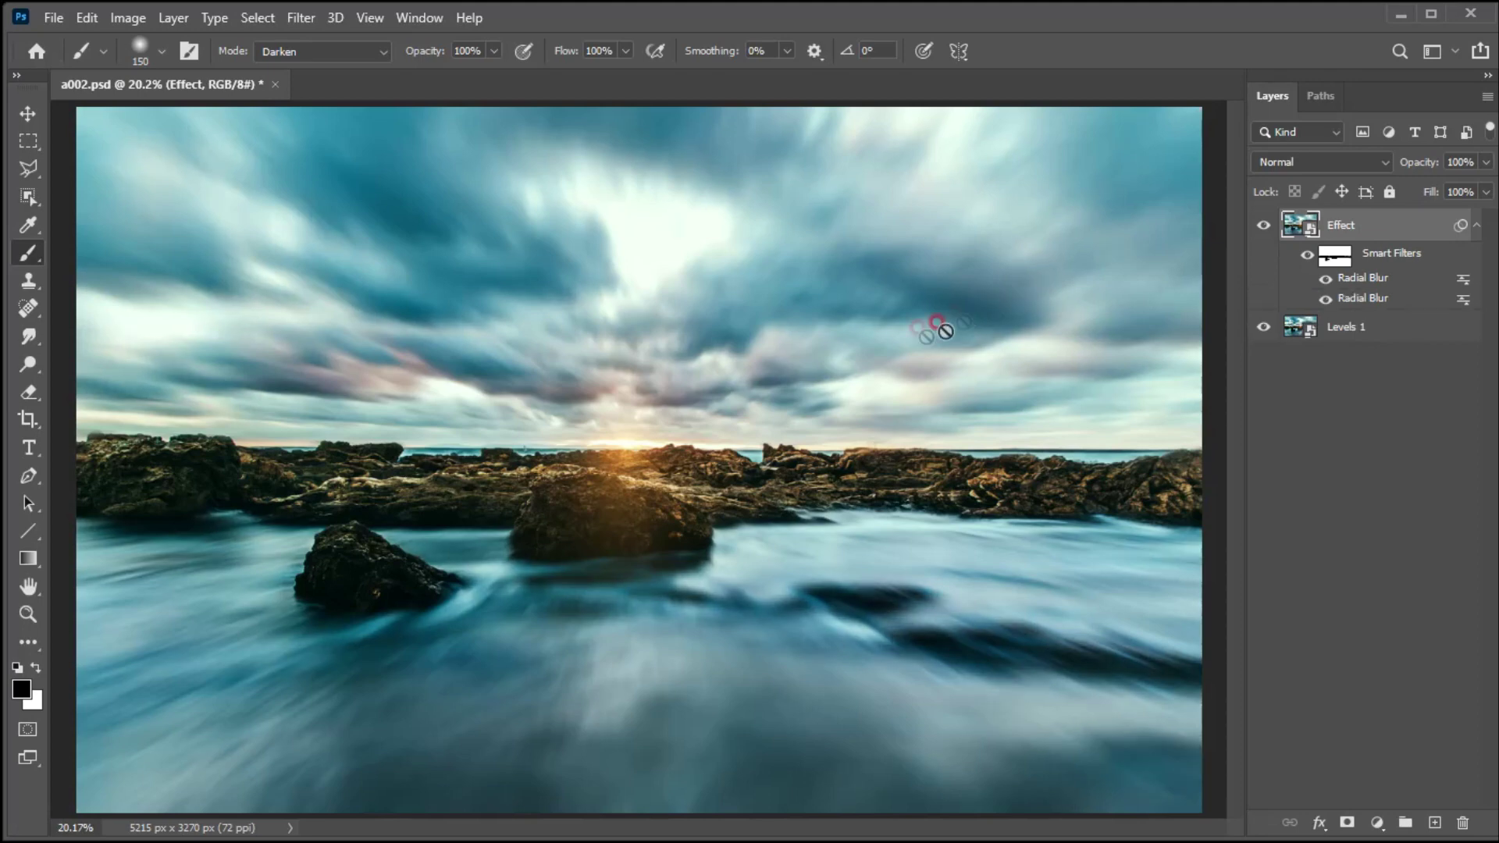
- Compare the image before and after the blur by repeatedly showing only the Levels 1 layer and restoring the Effect layer
key("v")
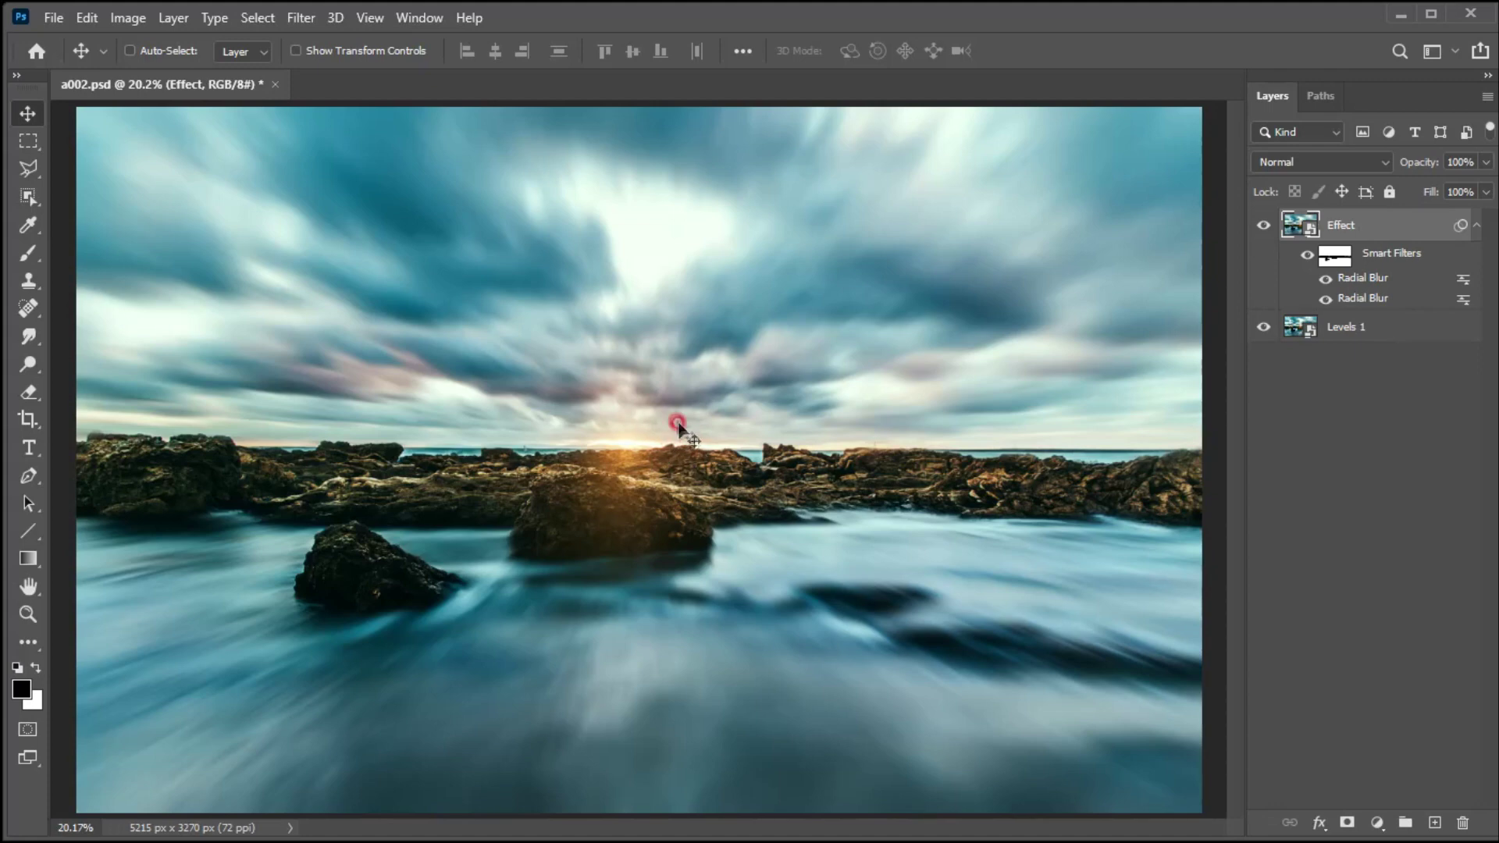
left_click(1262, 328, "alt")
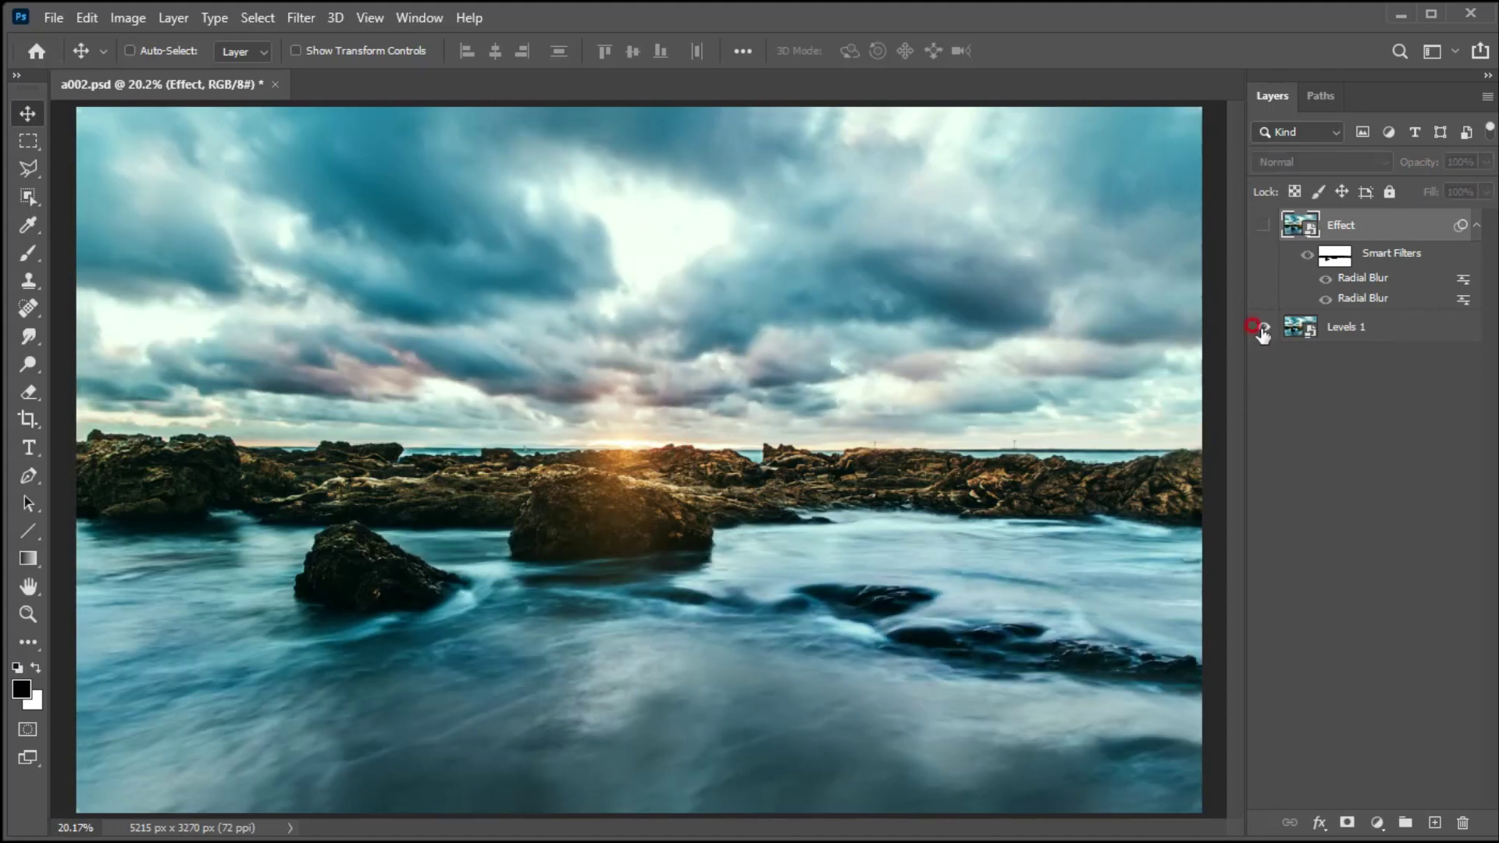
left_click(1262, 328, "alt")
left_click(1263, 328, "alt")
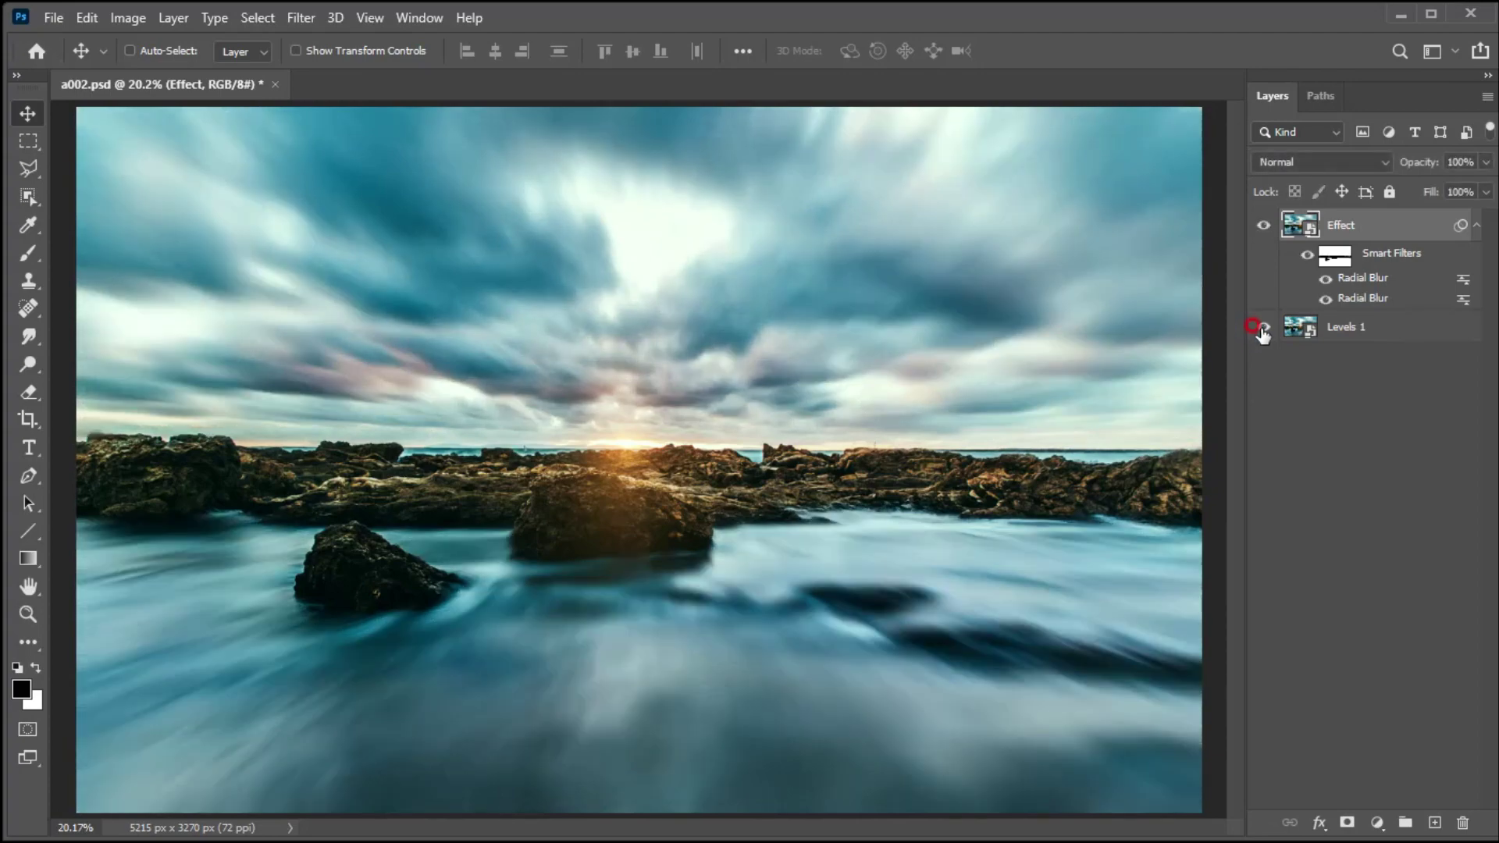
left_click(1263, 328, "alt")
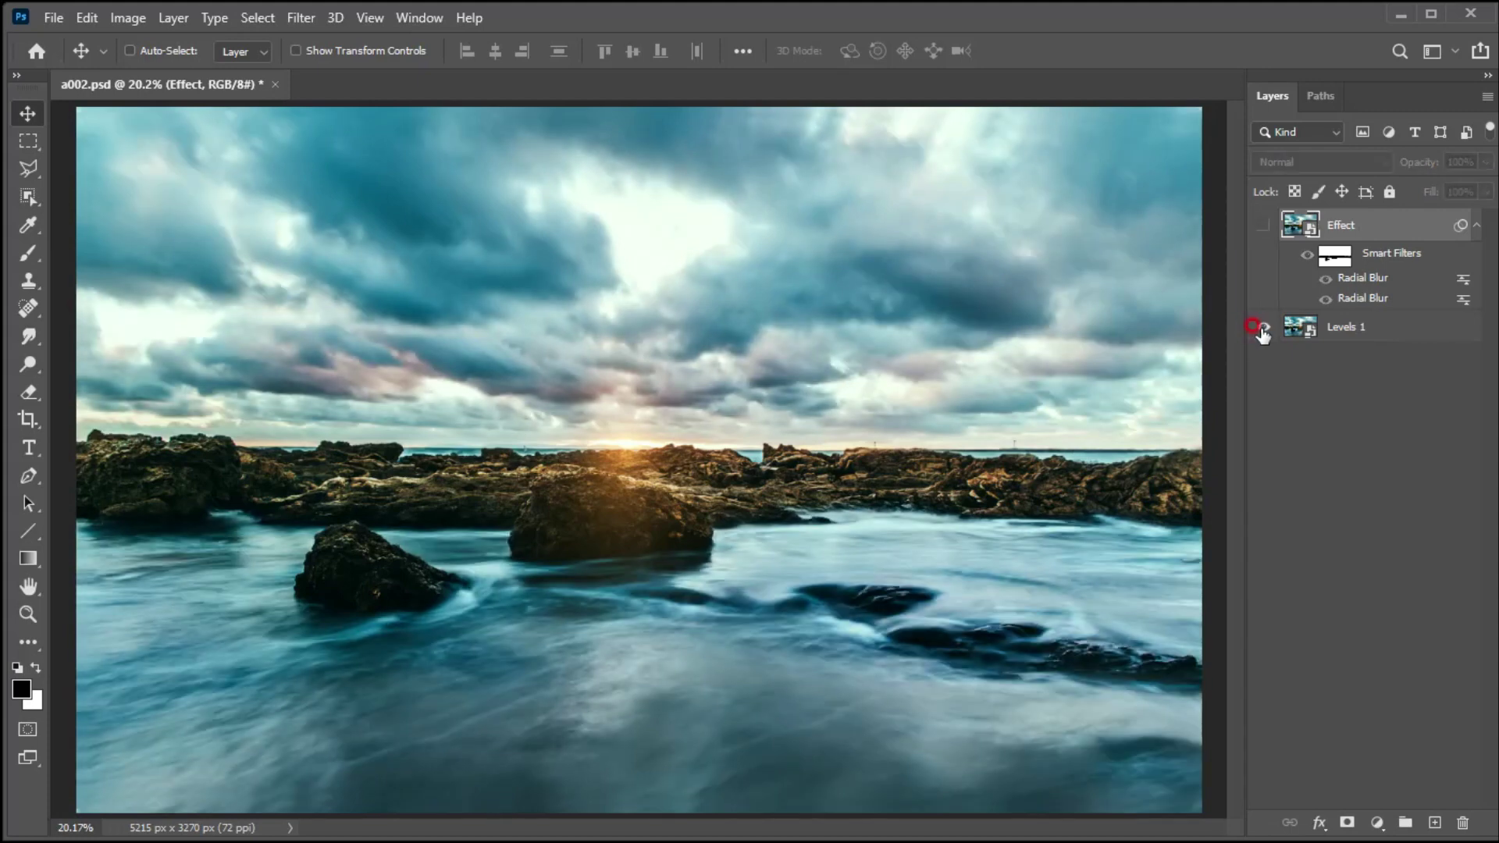
left_click(1263, 328, "alt")
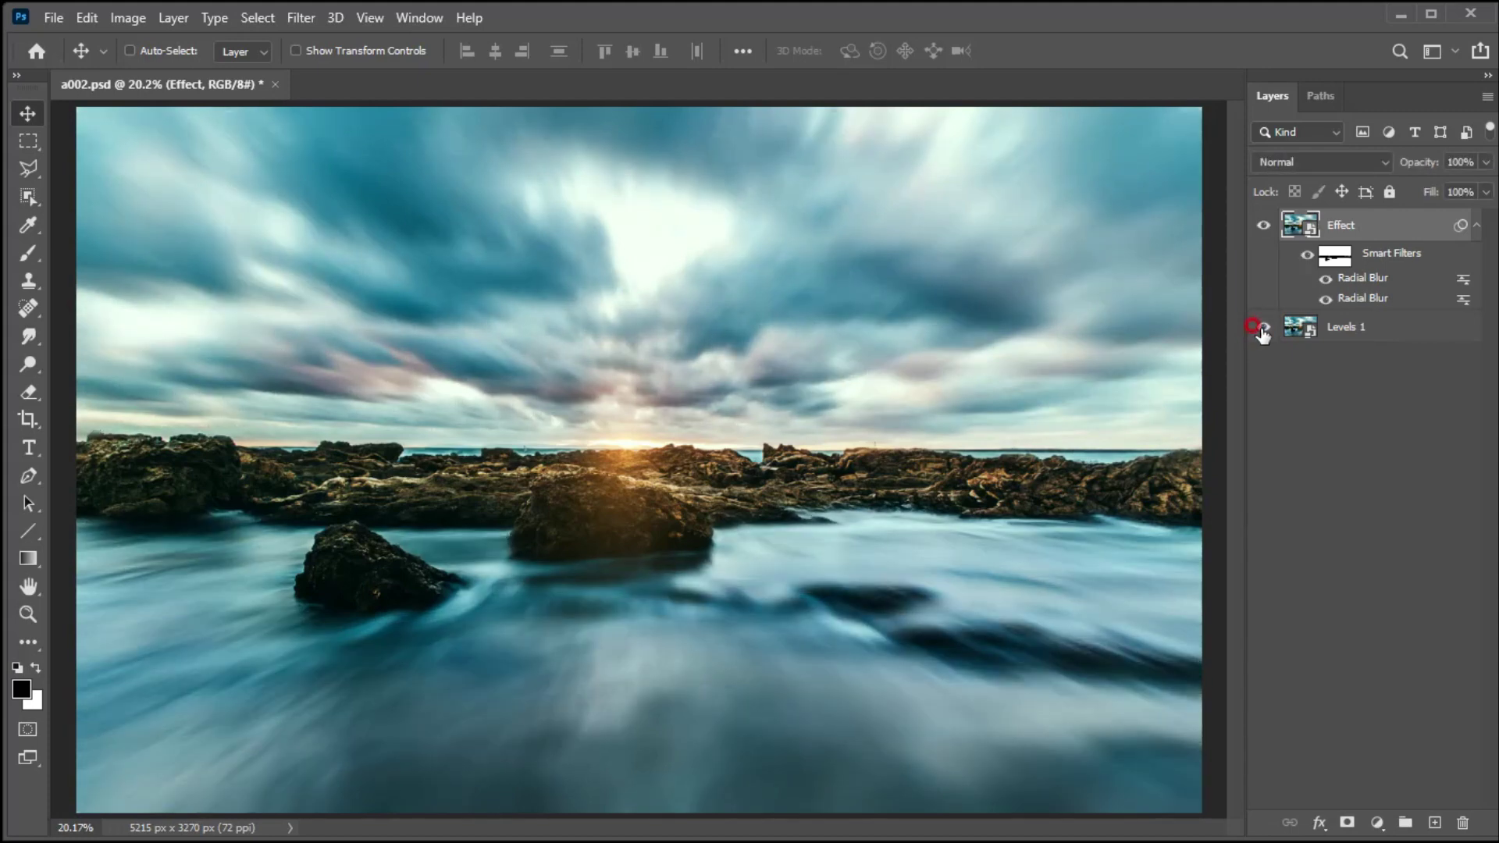
left_click(1262, 328, "alt")
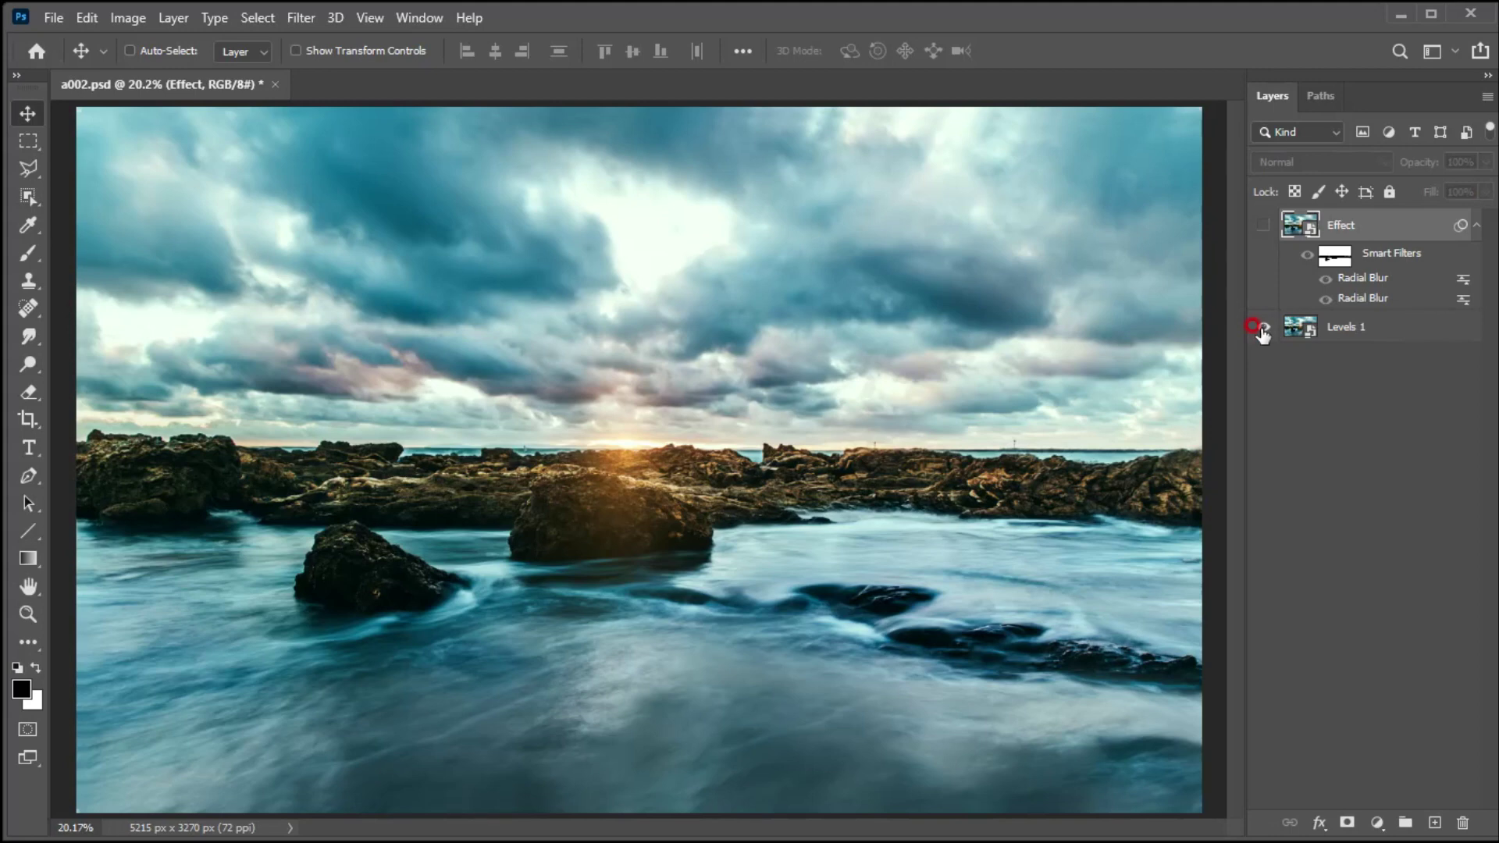
left_click(1263, 328, "alt")
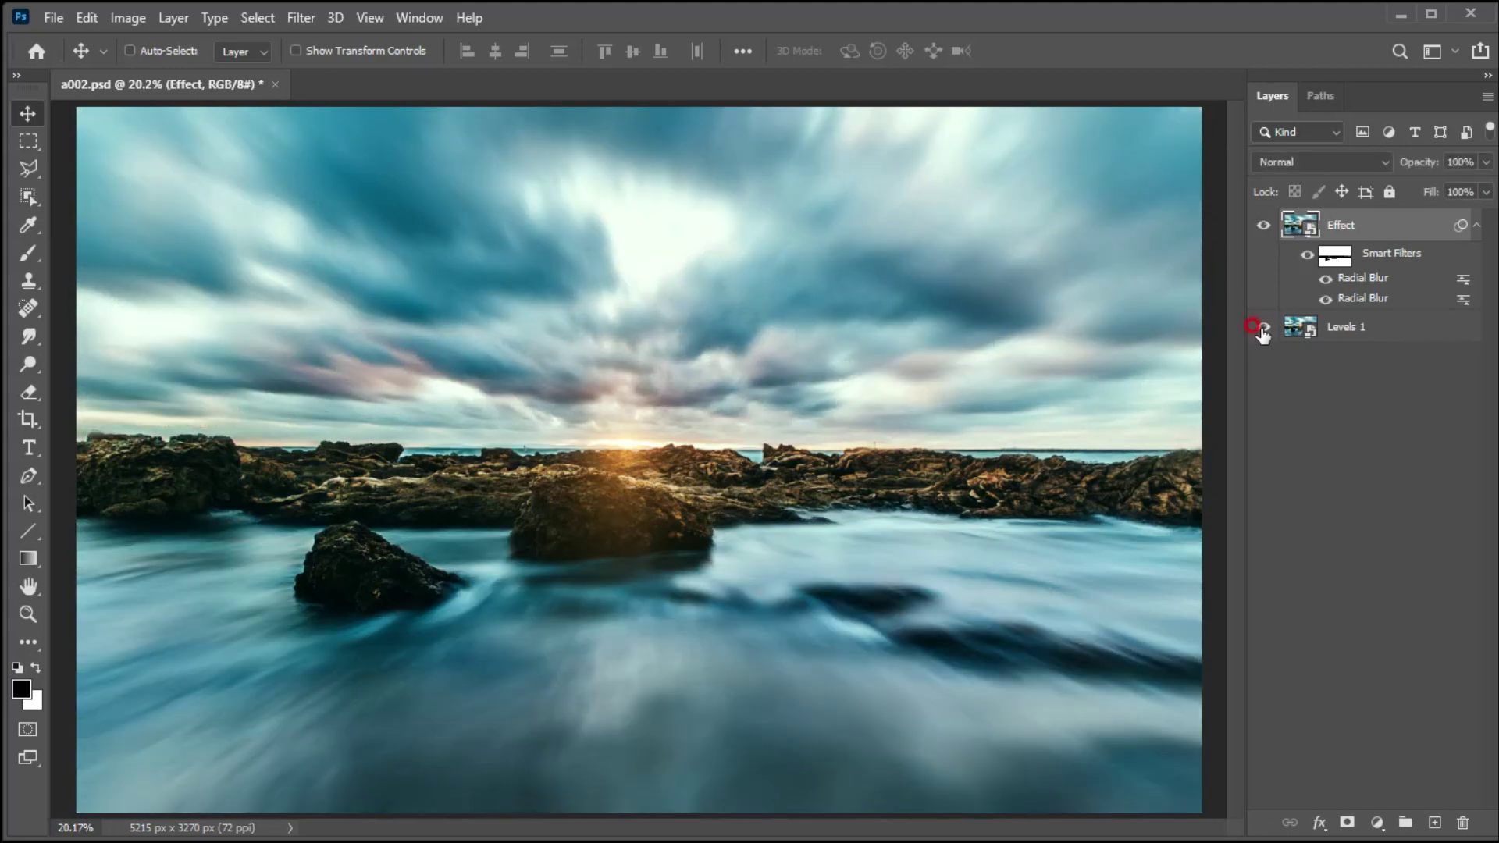
left_click(1263, 328, "alt")
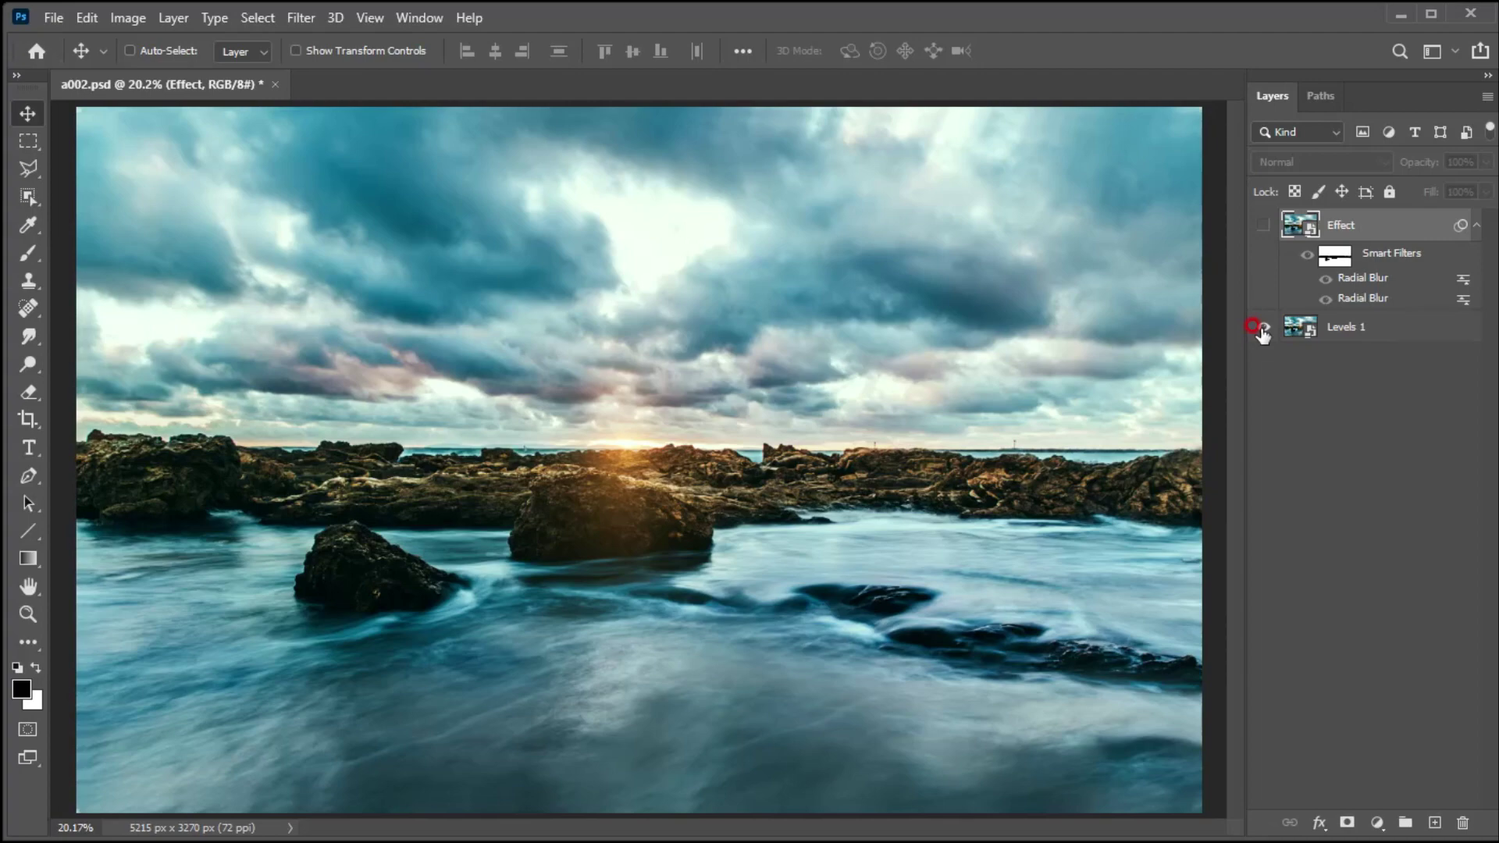
left_click(1263, 328, "alt")
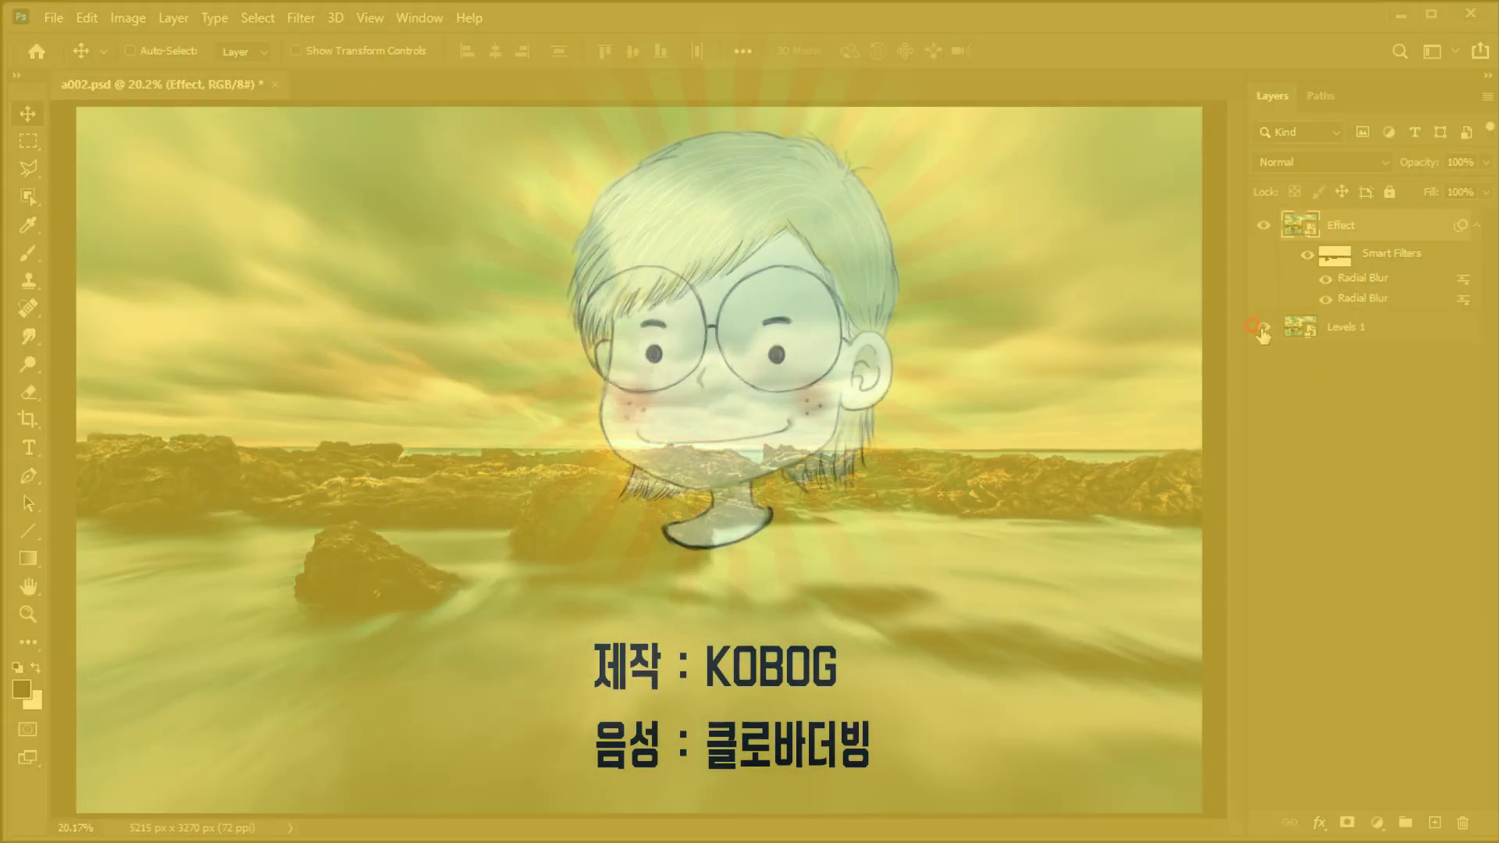